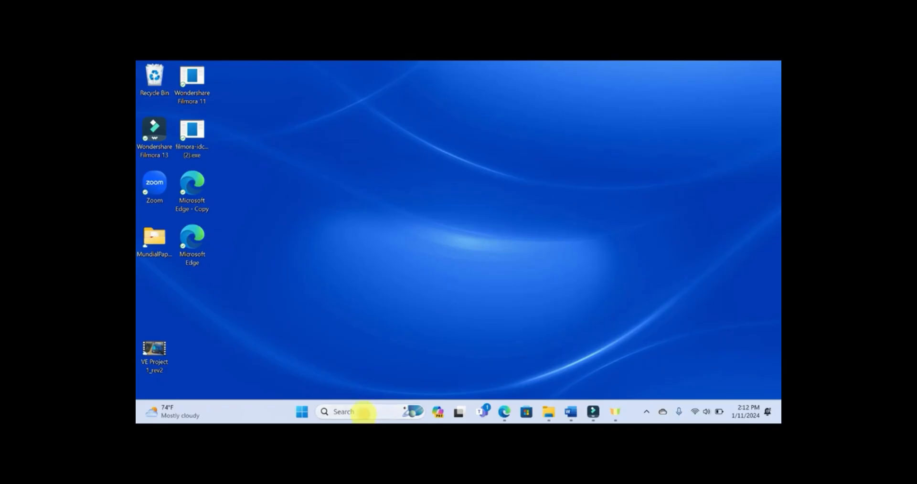
Step: Launch ArcGIS Pro and start a project without a template
{"action": "left_click", "coordinate": [360, 411]}
{"action": "type", "text": "arc"}
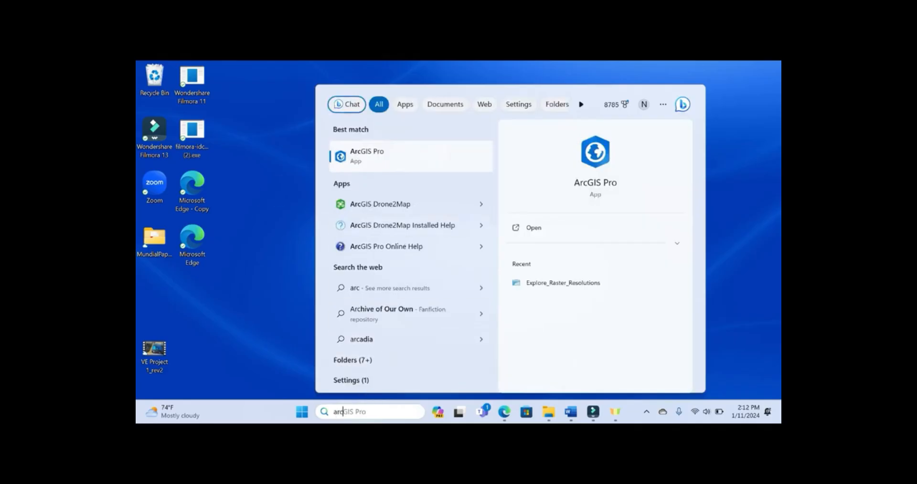
{"action": "left_click", "coordinate": [389, 151]}
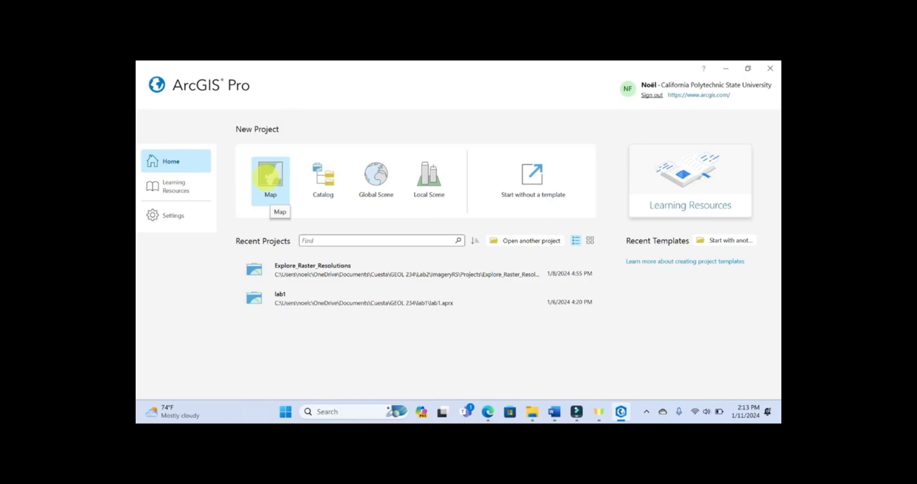
{"action": "left_click", "coordinate": [533, 176]}
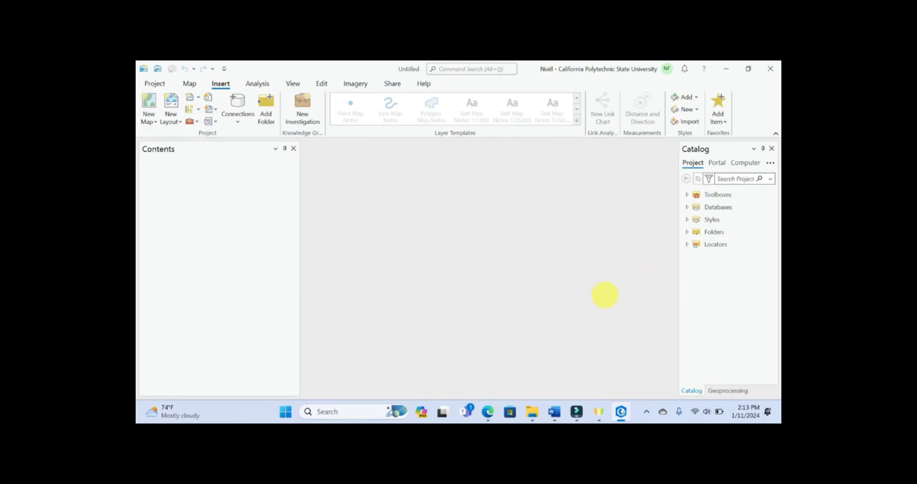
Step: Expand the project's Folders and examine the Untitled folder's default geodatabase, index folder and toolbox
{"action": "left_click_drag", "start_coordinate": [676, 274], "coordinate": [647, 276]}
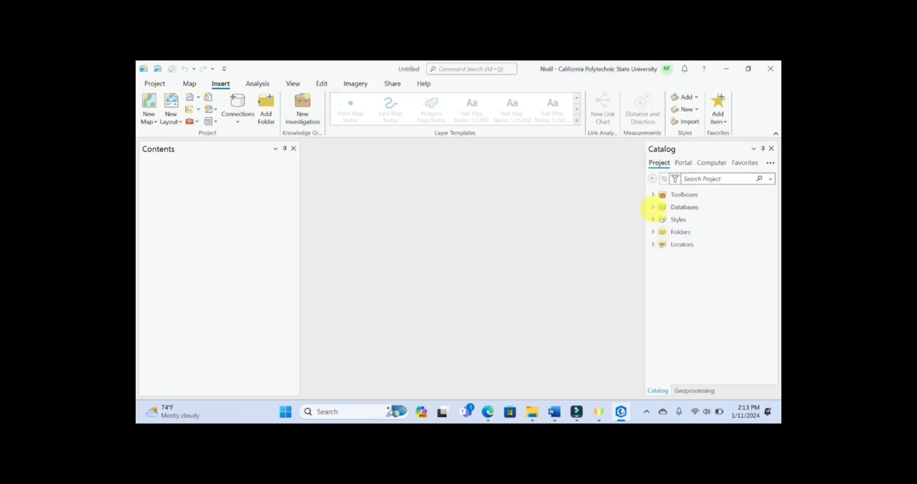
{"action": "left_click", "coordinate": [652, 232]}
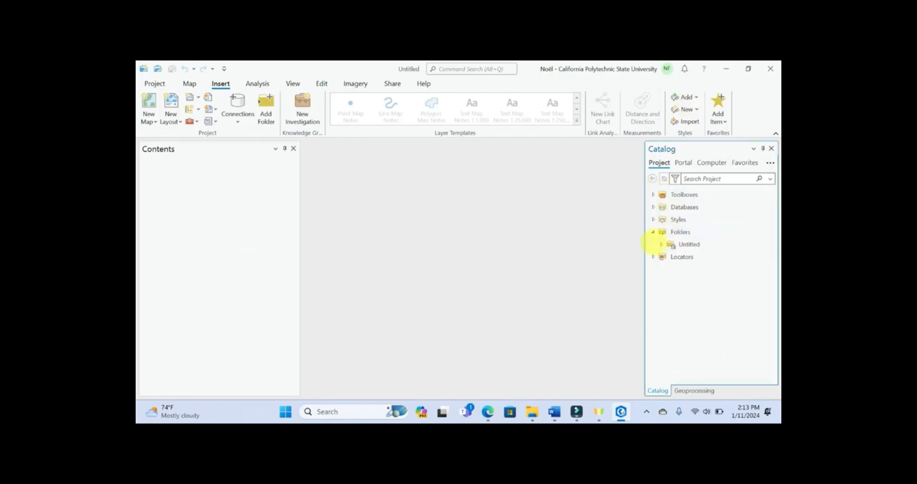
{"action": "left_click", "coordinate": [678, 246]}
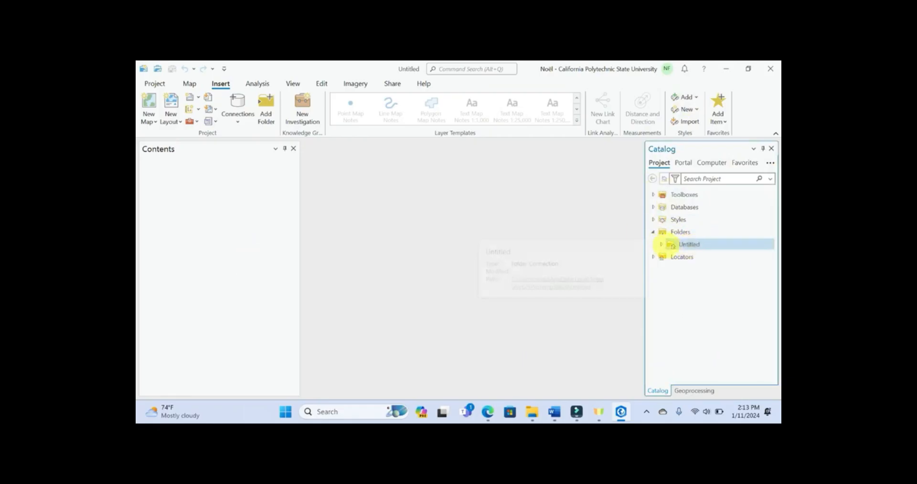
{"action": "left_click", "coordinate": [661, 245]}
{"action": "left_click", "coordinate": [696, 256]}
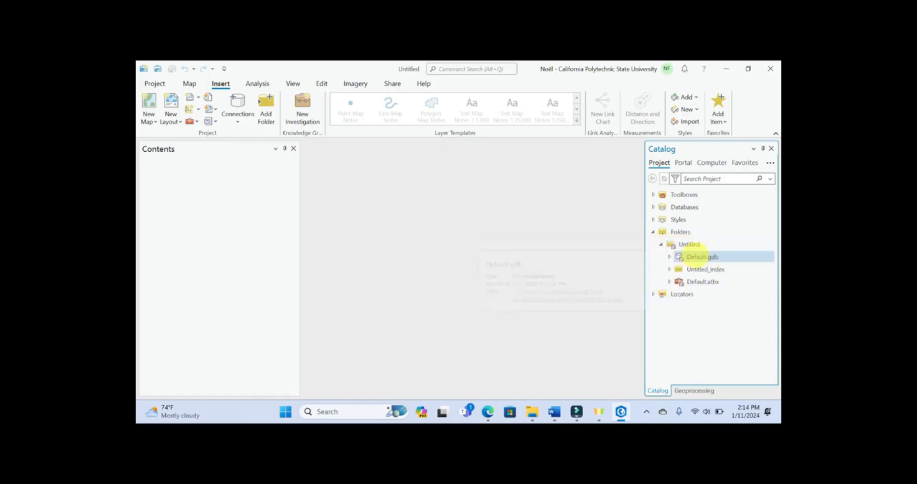
{"action": "left_click", "coordinate": [715, 281]}
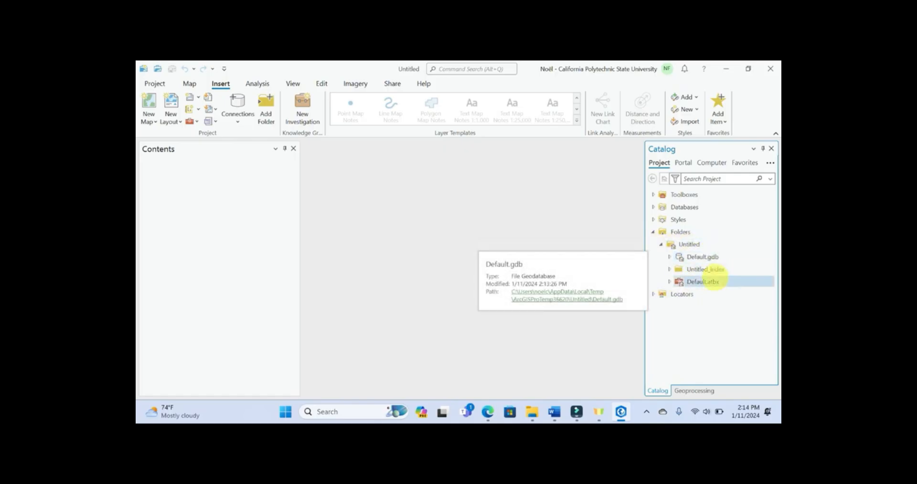
{"action": "left_click", "coordinate": [719, 269]}
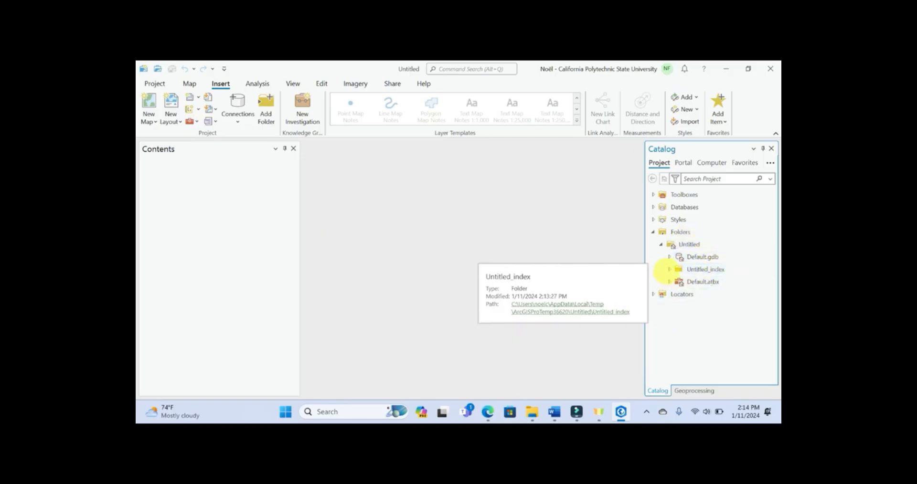
{"action": "left_click", "coordinate": [674, 256]}
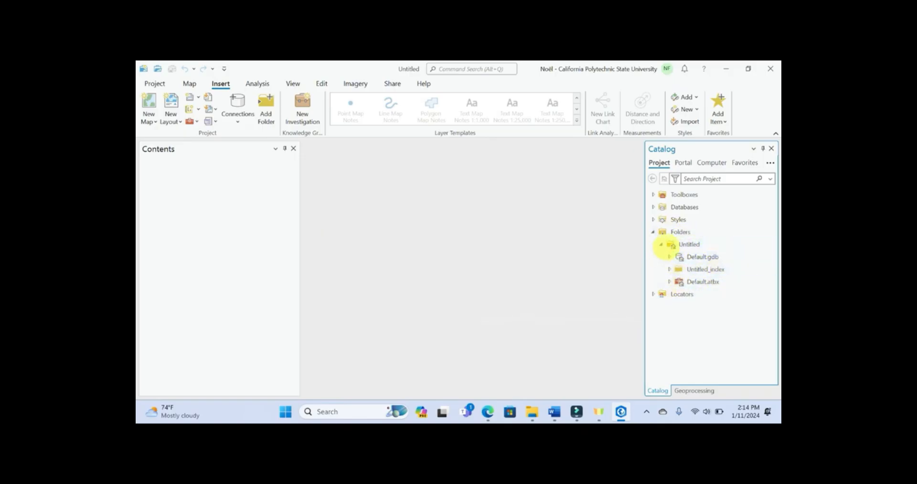
{"action": "left_click", "coordinate": [687, 244]}
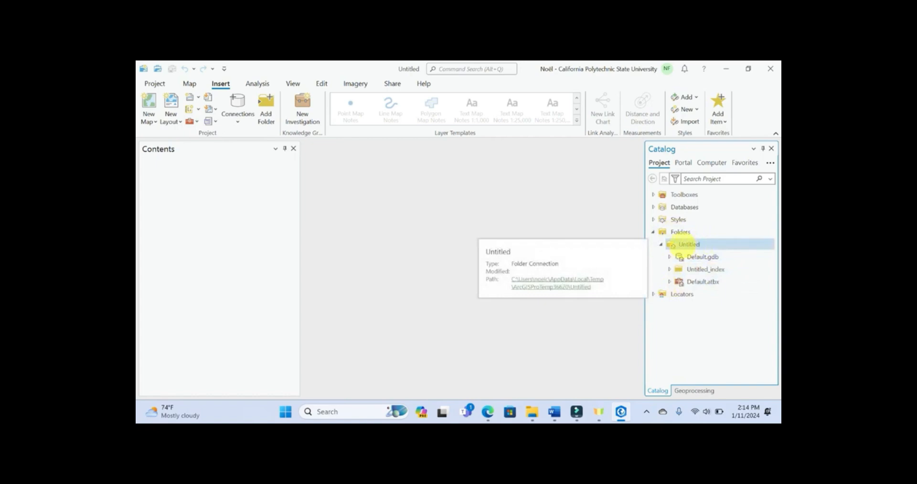
{"action": "left_click", "coordinate": [681, 257]}
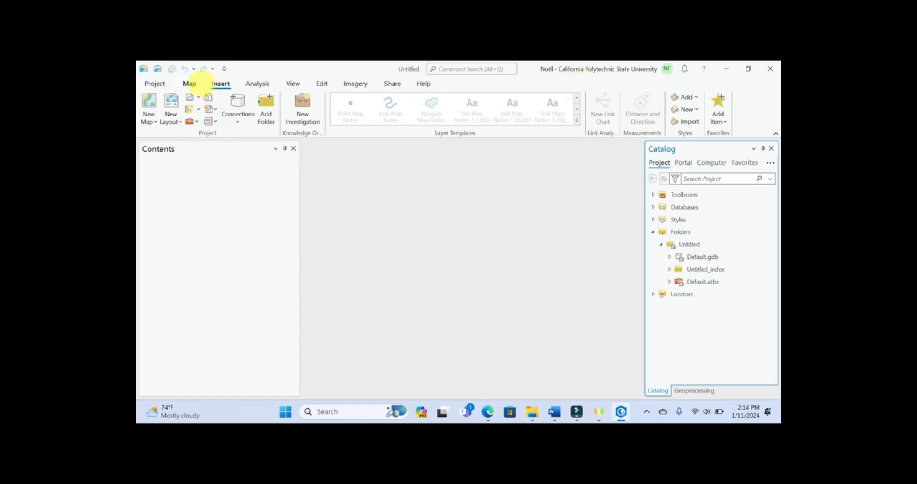
Step: Insert a new map into the project
{"action": "left_click", "coordinate": [190, 83]}
{"action": "left_click", "coordinate": [220, 84]}
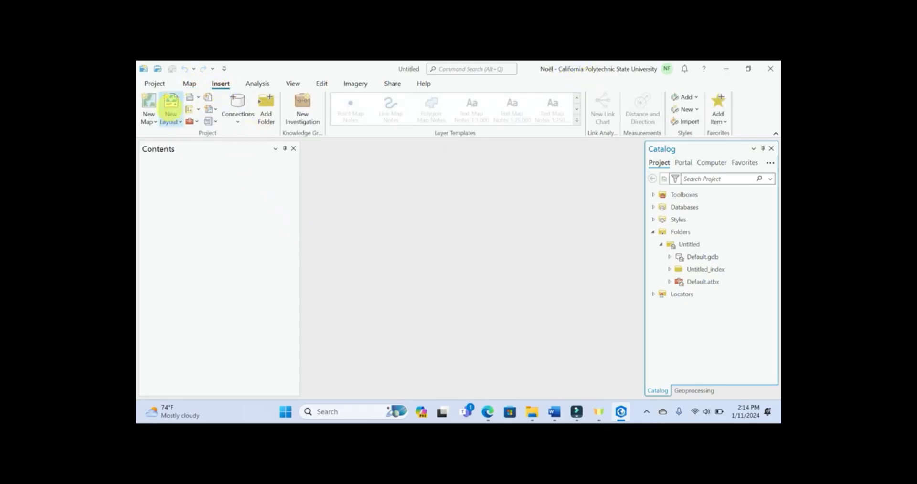
{"action": "left_click", "coordinate": [149, 102]}
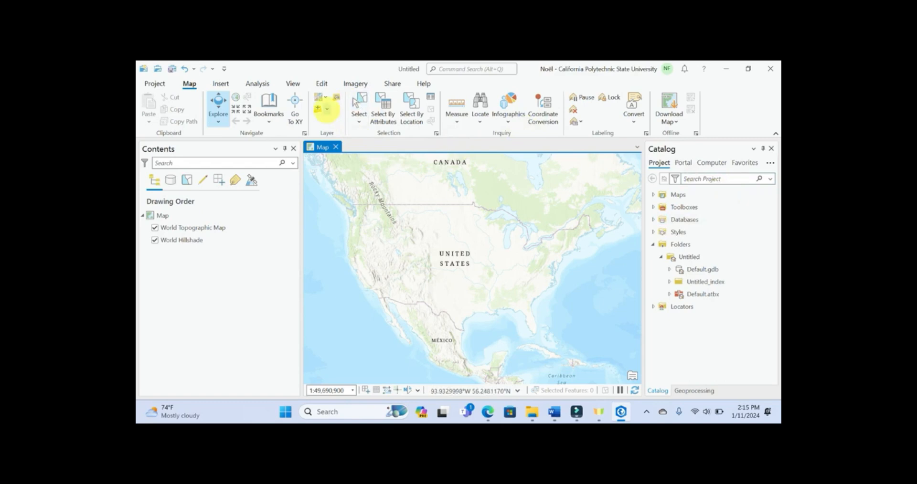
Step: Start adding data to the map and look through the ArcGIS Online and Computer data sources
{"action": "left_click", "coordinate": [327, 109]}
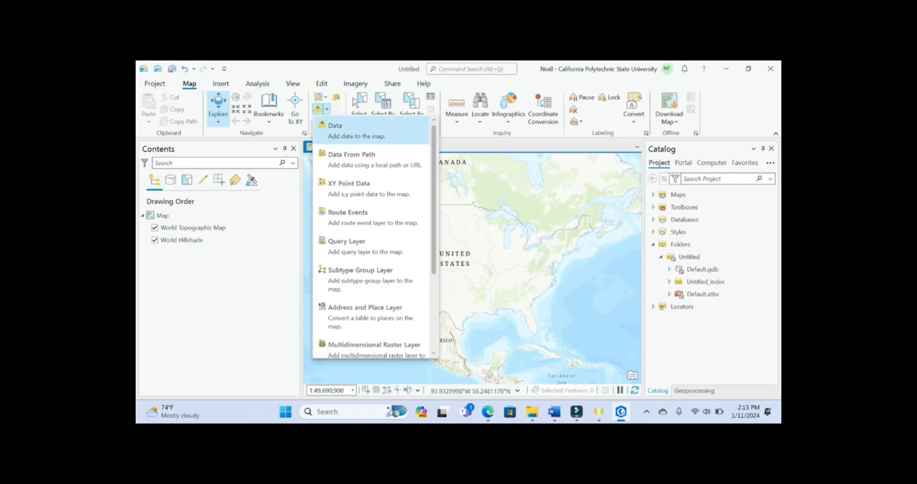
{"action": "scroll", "coordinate": [330, 128], "scroll_direction": "down", "scroll_amount": 3}
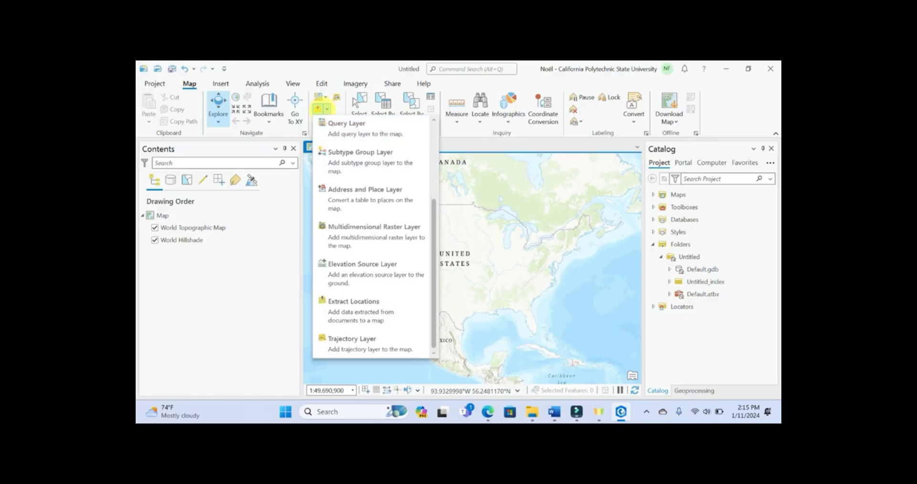
{"action": "scroll", "coordinate": [373, 191], "scroll_direction": "up", "scroll_amount": 3}
{"action": "left_click", "coordinate": [373, 135]}
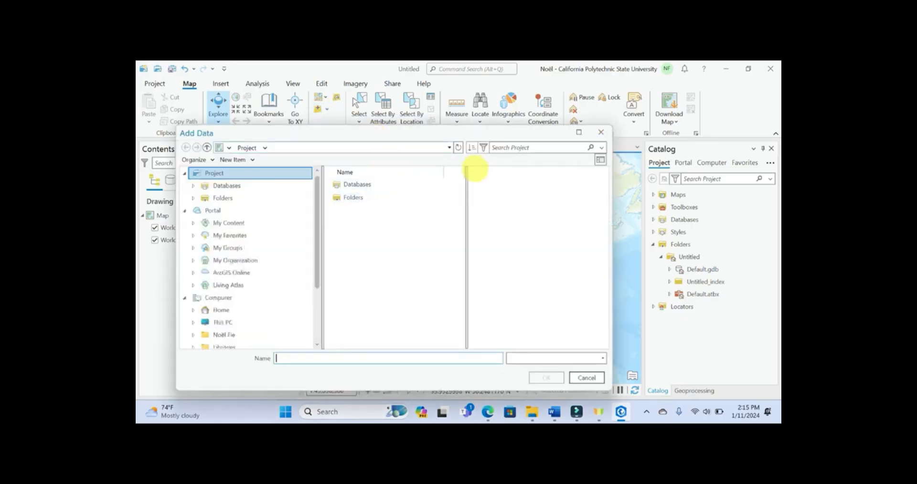
{"action": "left_click", "coordinate": [258, 274]}
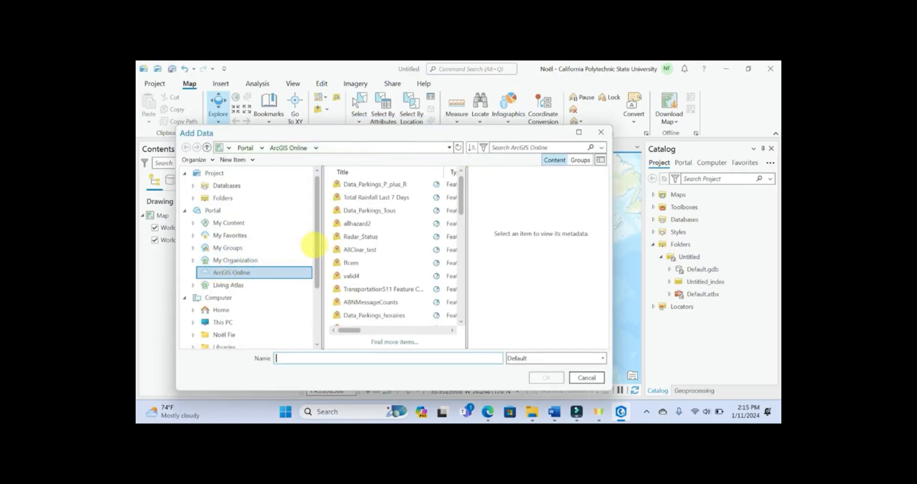
{"action": "scroll", "coordinate": [292, 258], "scroll_direction": "down", "scroll_amount": 3}
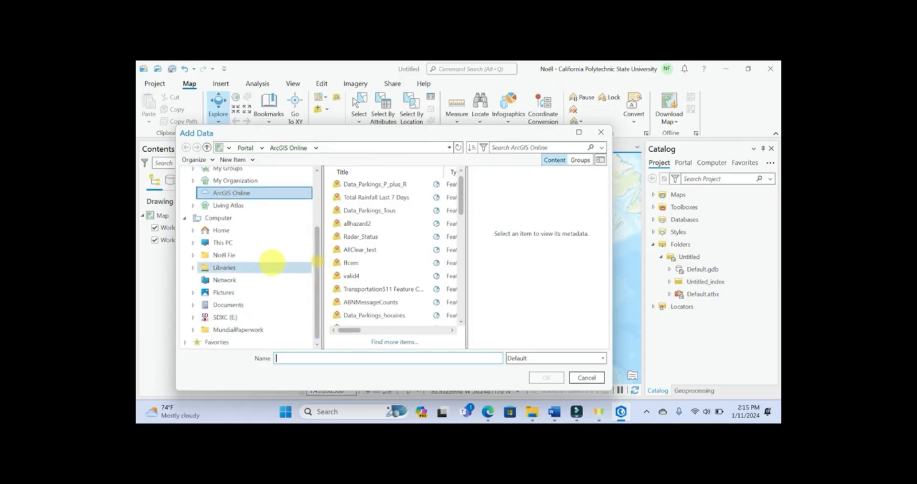
{"action": "left_click", "coordinate": [218, 217]}
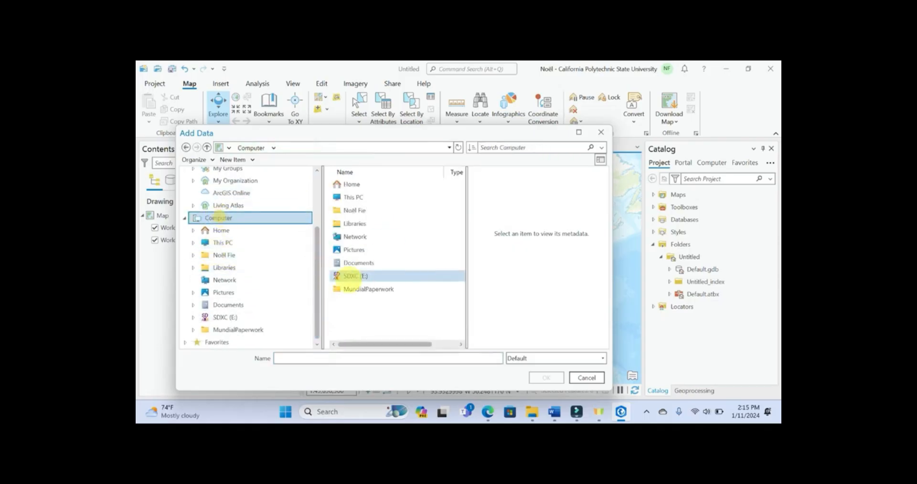
{"action": "scroll", "coordinate": [293, 270], "scroll_direction": "up", "scroll_amount": 3}
{"action": "scroll", "coordinate": [250, 323], "scroll_direction": "down", "scroll_amount": 2}
{"action": "scroll", "coordinate": [246, 303], "scroll_direction": "up", "scroll_amount": 2}
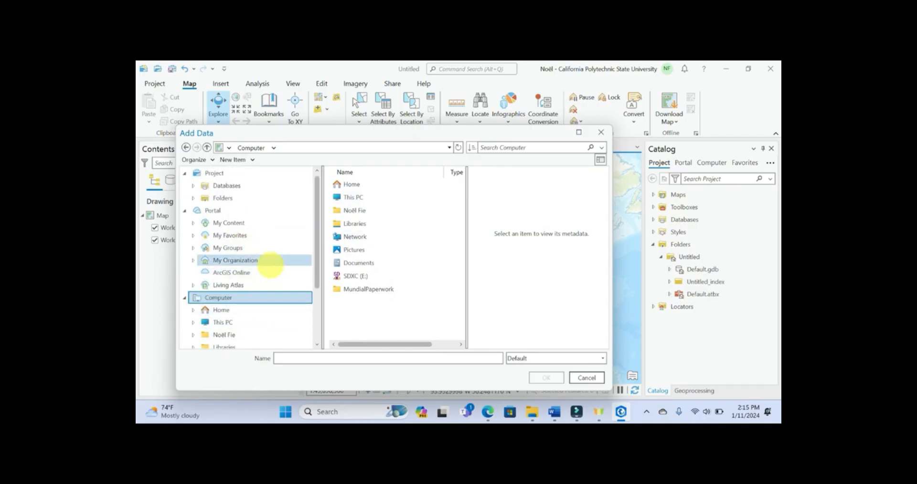
Step: Search ArcGIS Online for landsat8
{"action": "left_click", "coordinate": [249, 274]}
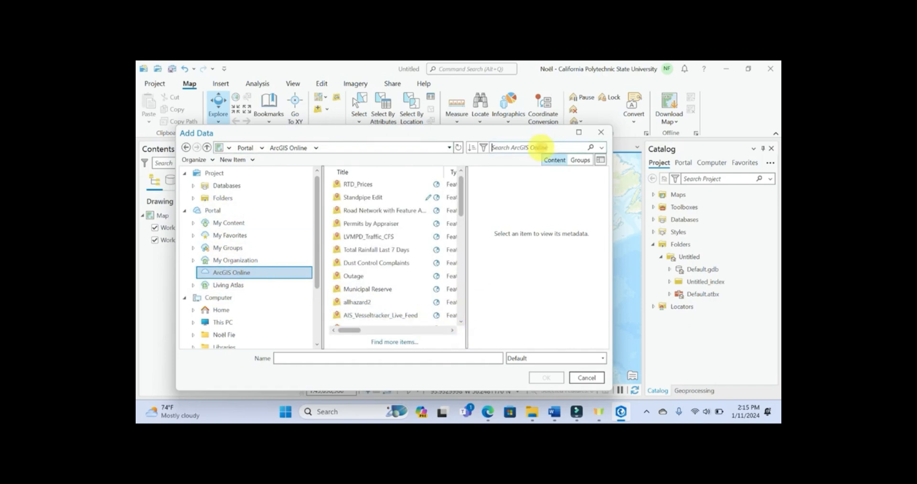
{"action": "left_click", "coordinate": [541, 146]}
{"action": "type", "text": "landsat8"}
{"action": "key", "text": "Return"}
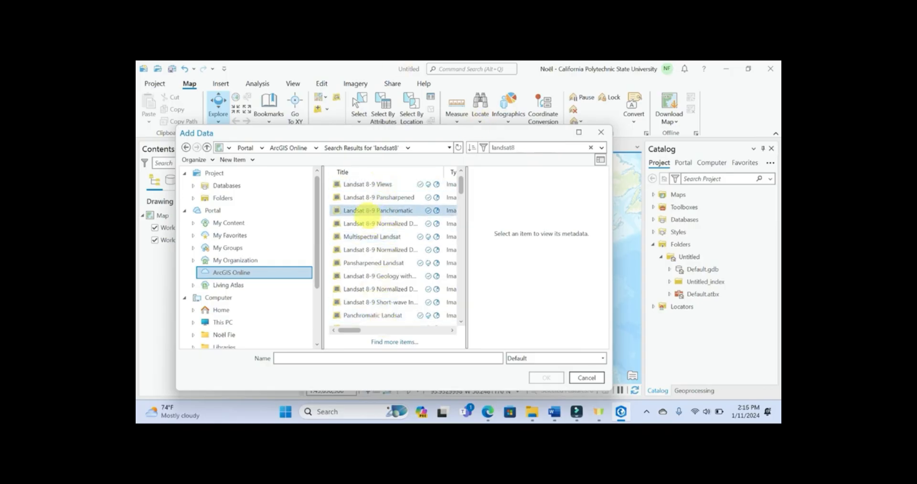
Step: Compare the descriptions of the first Landsat 8-9 results and add the Landsat 8-9 Views imagery layer to the map
{"action": "left_click", "coordinate": [356, 184]}
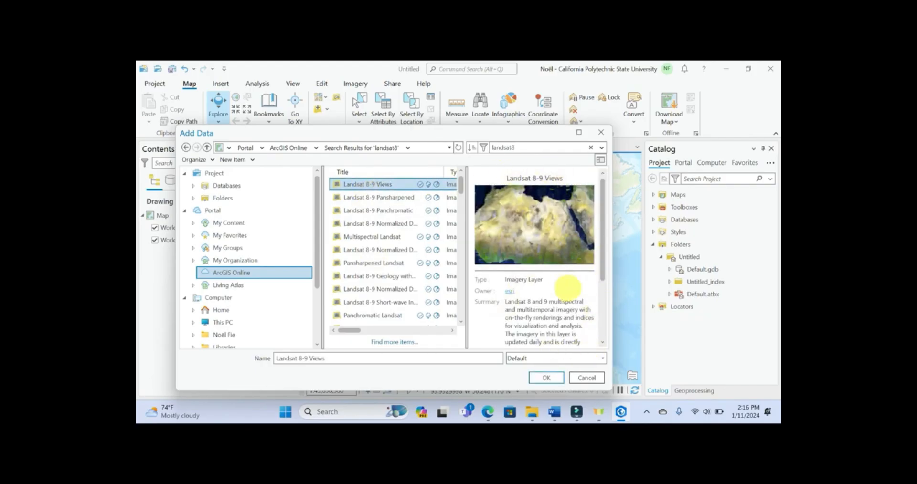
{"action": "scroll", "coordinate": [563, 305], "scroll_direction": "down", "scroll_amount": 2}
{"action": "scroll", "coordinate": [563, 306], "scroll_direction": "down", "scroll_amount": 2}
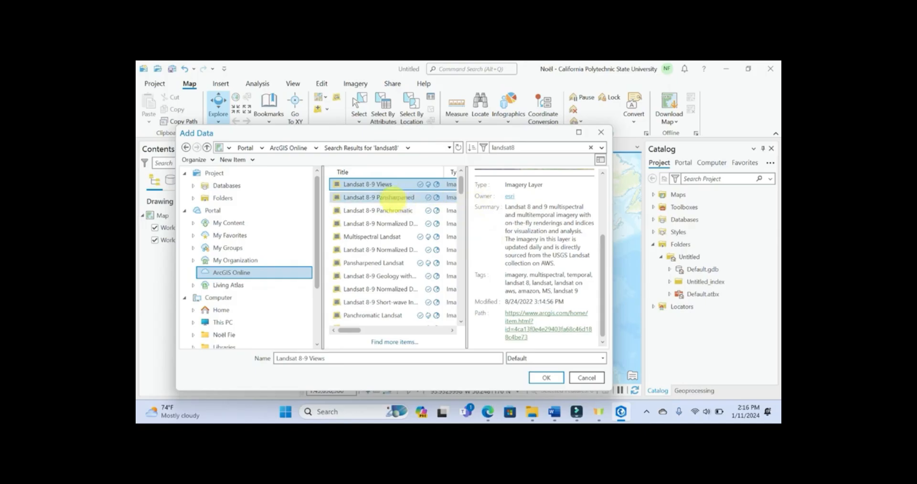
{"action": "left_click", "coordinate": [394, 197]}
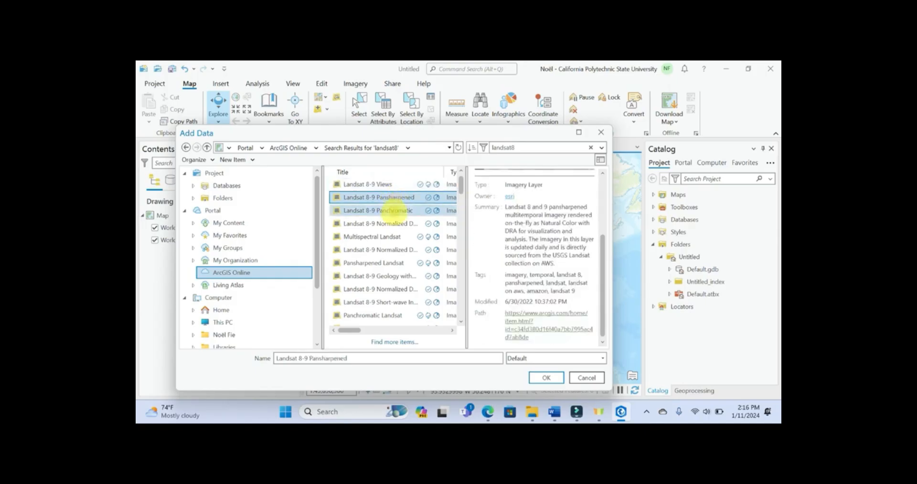
{"action": "left_click", "coordinate": [393, 210]}
{"action": "left_click", "coordinate": [391, 223]}
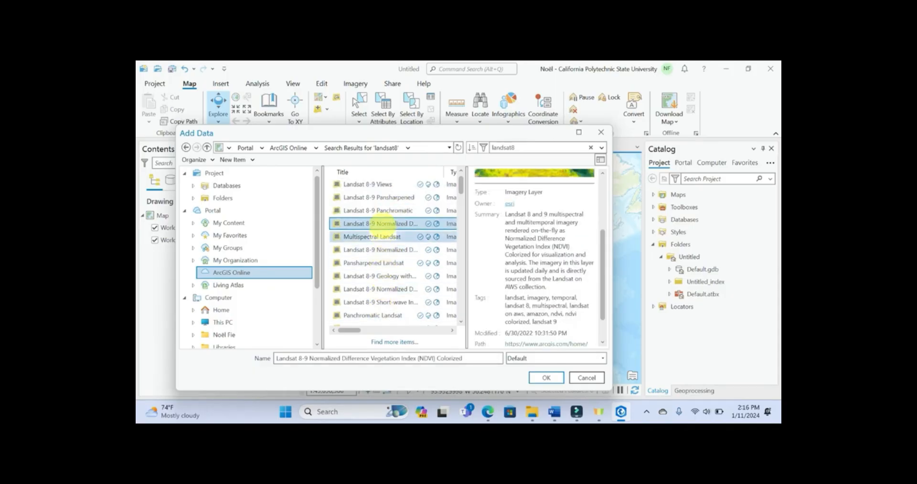
{"action": "left_click", "coordinate": [370, 184]}
{"action": "left_click", "coordinate": [545, 377]}
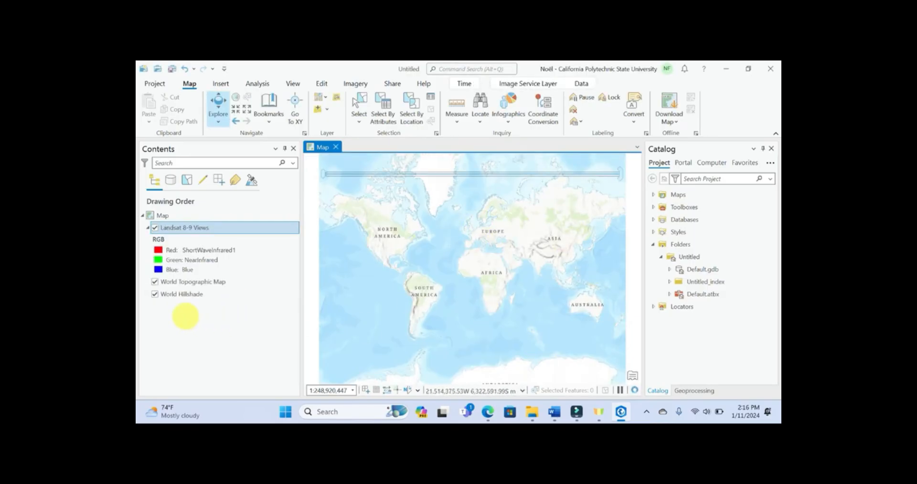
Step: Show the San Luis Obispo coastal area with the World Topographic Map and World Hillshade layers turned off
{"action": "scroll", "coordinate": [327, 256], "scroll_direction": "up", "scroll_amount": 3}
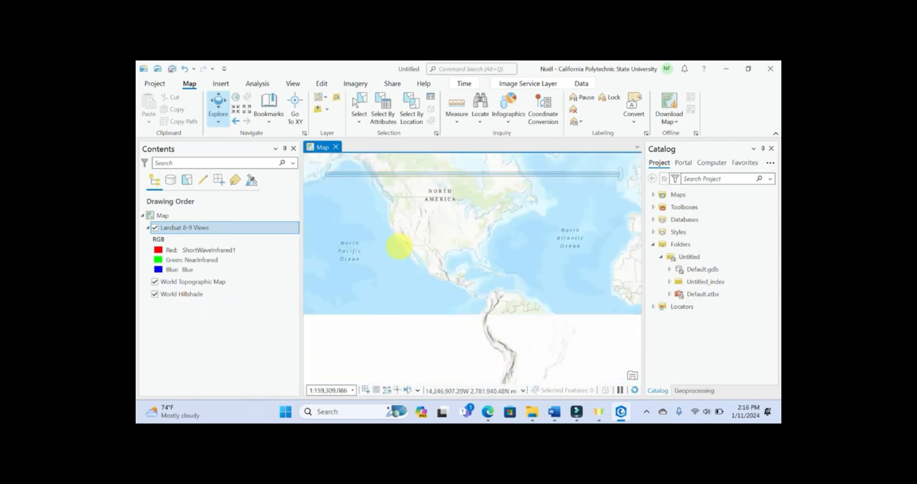
{"action": "scroll", "coordinate": [396, 239], "scroll_direction": "up", "scroll_amount": 3}
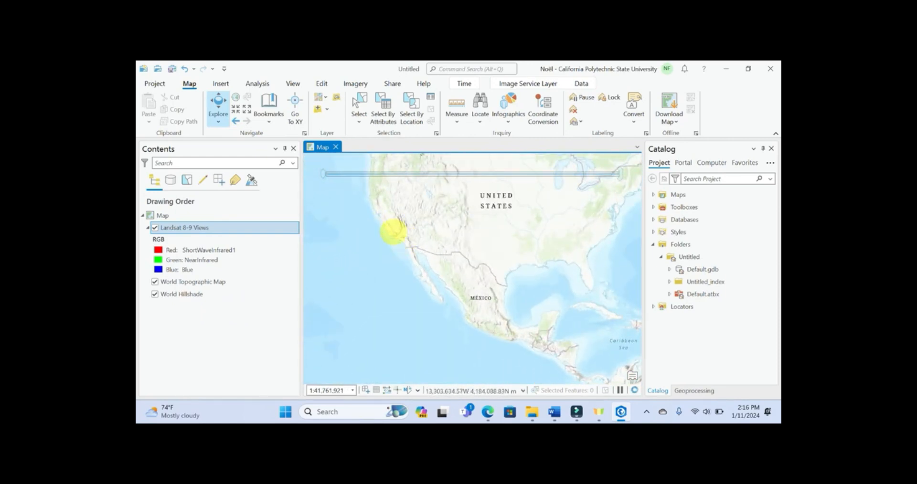
{"action": "scroll", "coordinate": [392, 232], "scroll_direction": "up", "scroll_amount": 4}
{"action": "scroll", "coordinate": [430, 259], "scroll_direction": "up", "scroll_amount": 4}
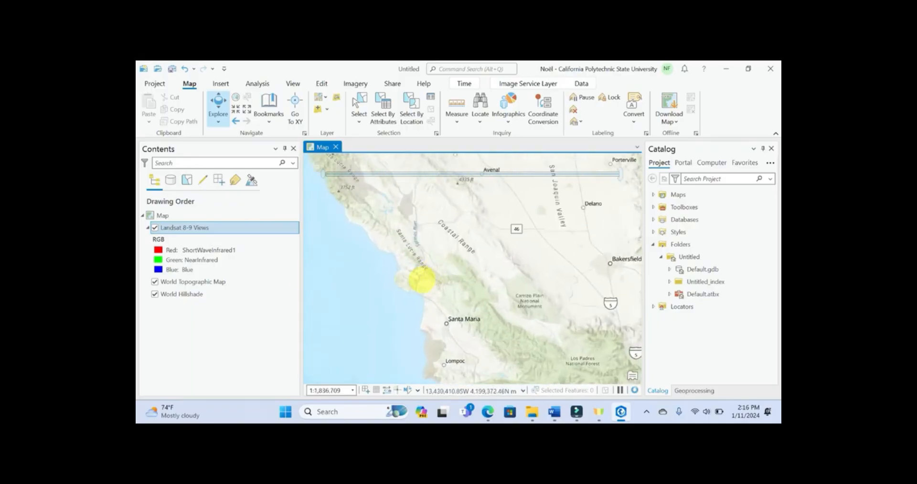
{"action": "scroll", "coordinate": [424, 284], "scroll_direction": "up", "scroll_amount": 1}
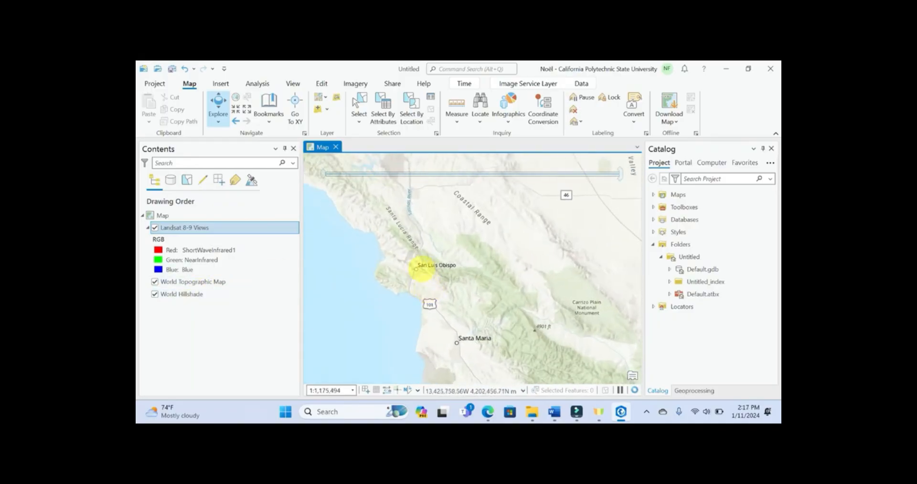
{"action": "scroll", "coordinate": [420, 269], "scroll_direction": "up", "scroll_amount": 2}
{"action": "left_click_drag", "start_coordinate": [389, 276], "coordinate": [428, 277]}
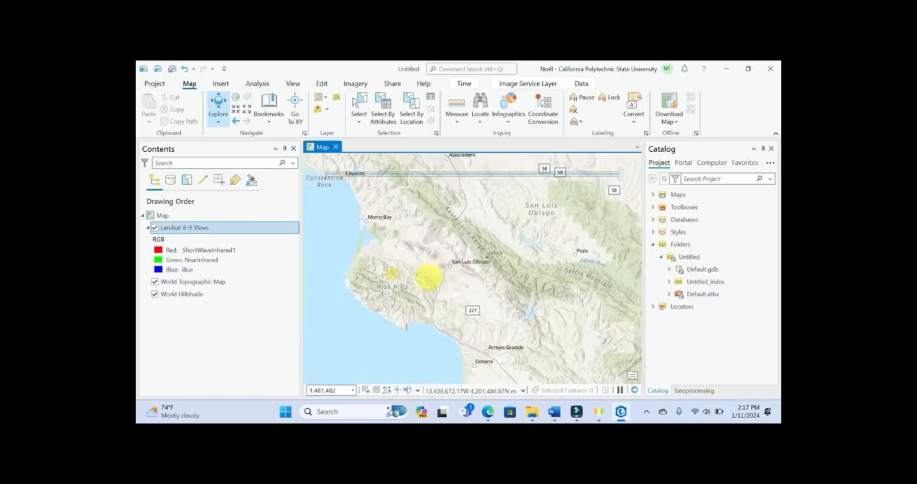
{"action": "left_click", "coordinate": [154, 282]}
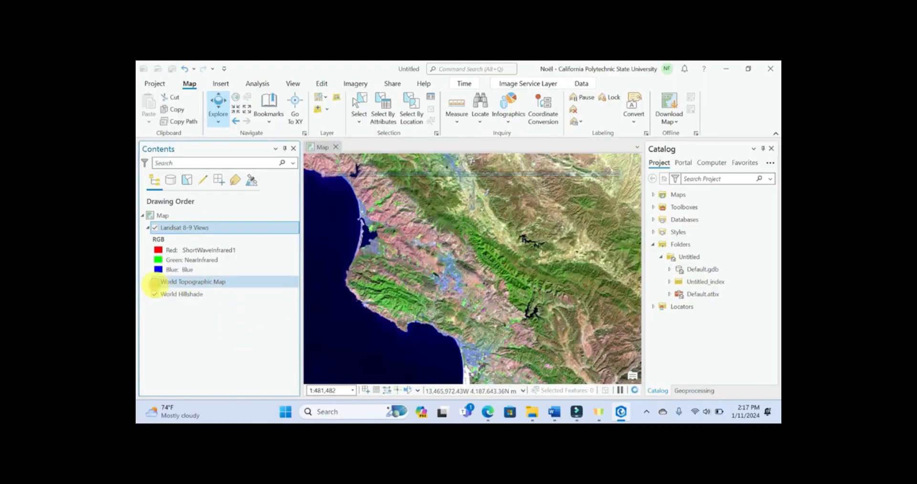
{"action": "left_click", "coordinate": [155, 294]}
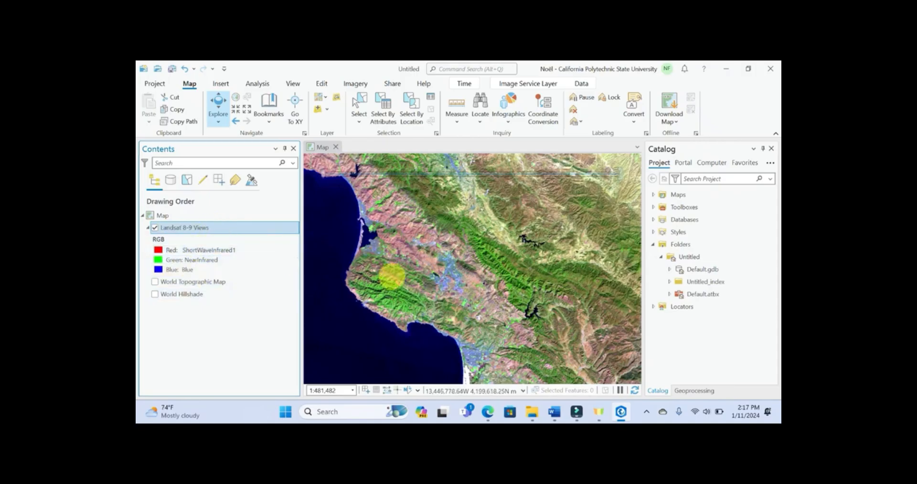
Step: Open the Landsat 8-9 Views layer's properties and look through its metadata and data source
{"action": "scroll", "coordinate": [442, 276], "scroll_direction": "up", "scroll_amount": 1}
{"action": "scroll", "coordinate": [443, 278], "scroll_direction": "up", "scroll_amount": 2}
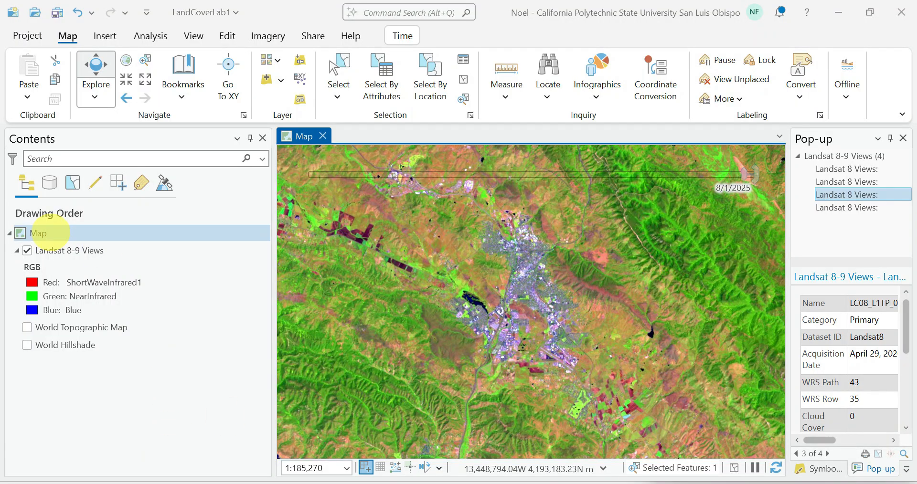
{"action": "left_click", "coordinate": [50, 250]}
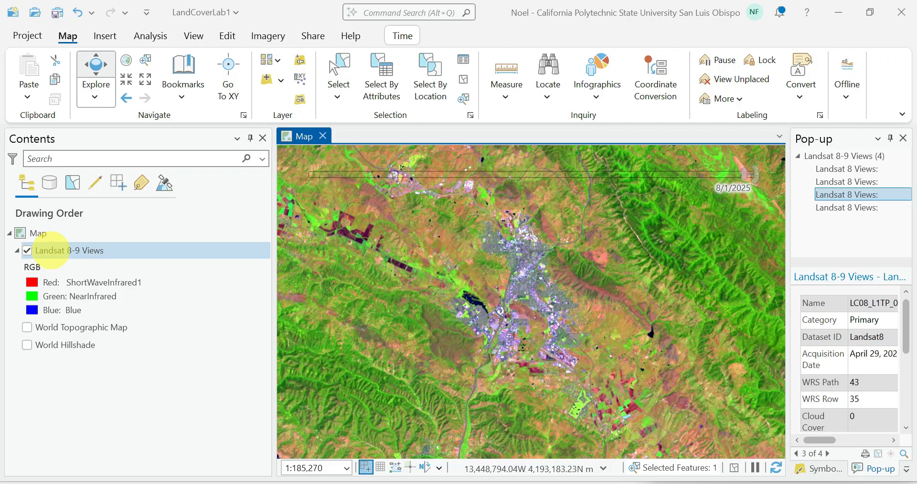
{"action": "right_click", "coordinate": [50, 250]}
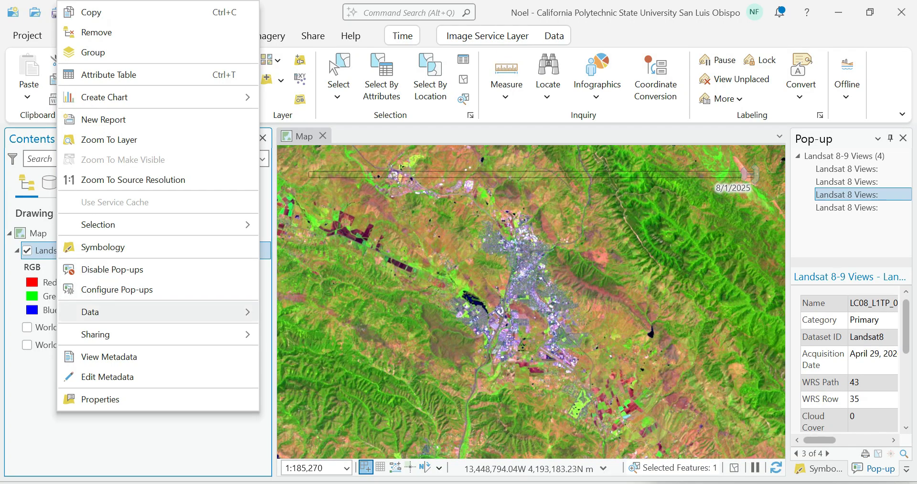
{"action": "left_click", "coordinate": [109, 400]}
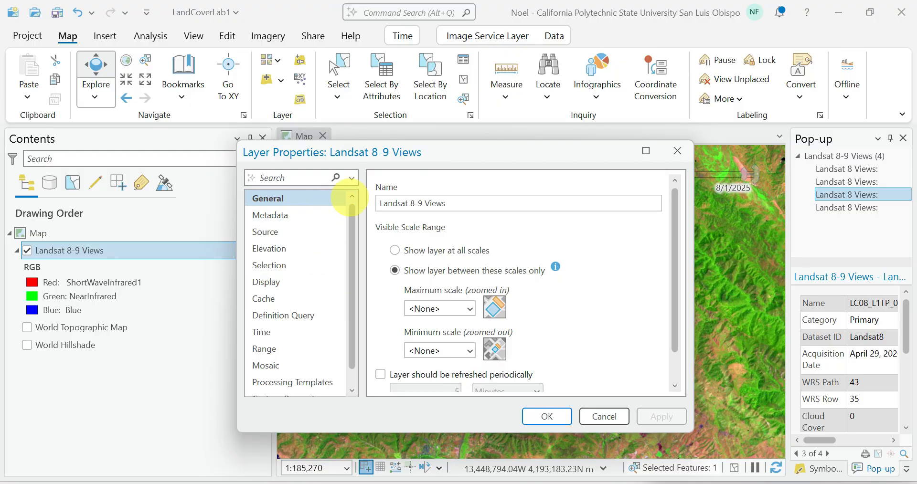
{"action": "left_click", "coordinate": [281, 214]}
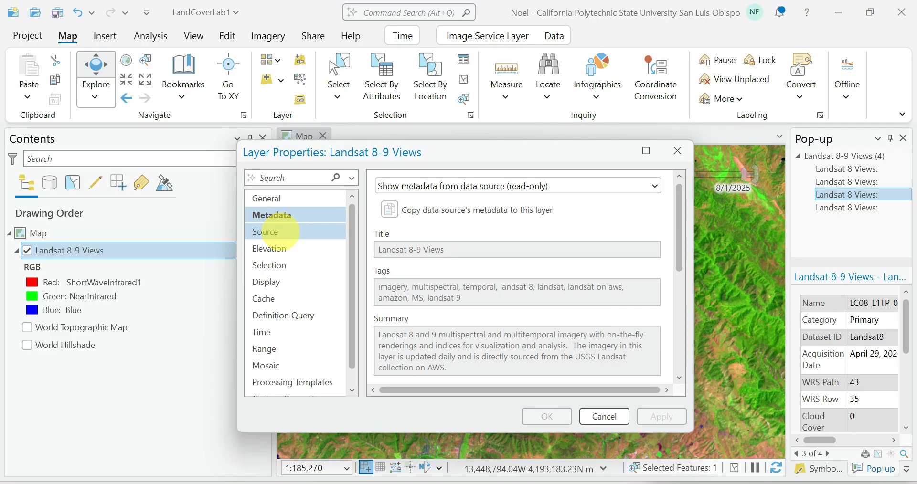
{"action": "left_click", "coordinate": [279, 232]}
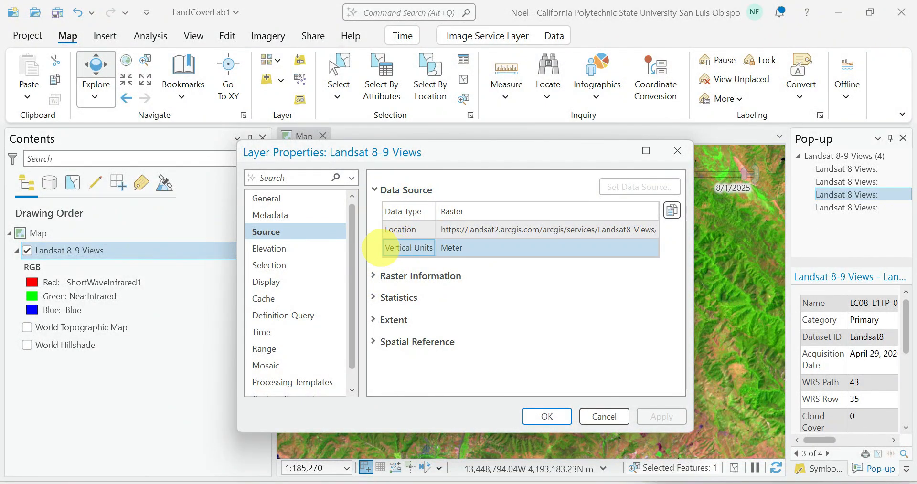
Step: Examine the Landsat 8-9 Views raster information for band count, cell size, pixel type and pixel depth, and close the layer properties
{"action": "left_click", "coordinate": [374, 276]}
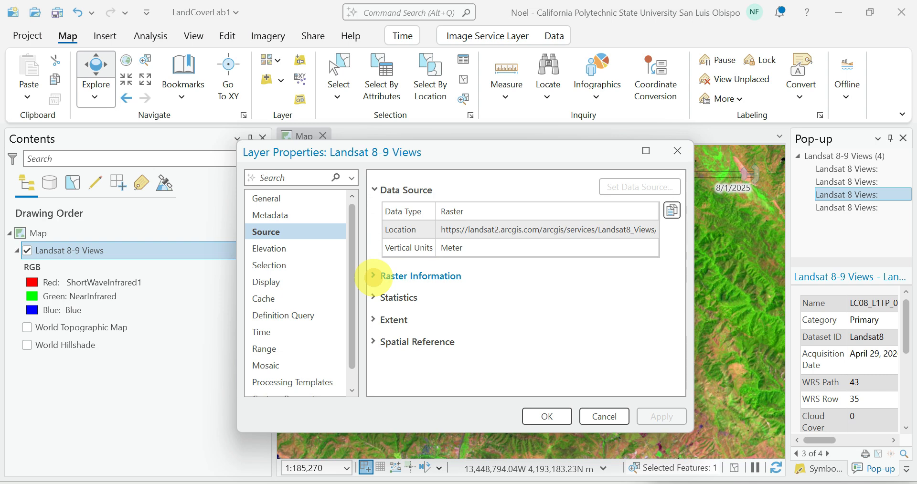
{"action": "left_click", "coordinate": [549, 297]}
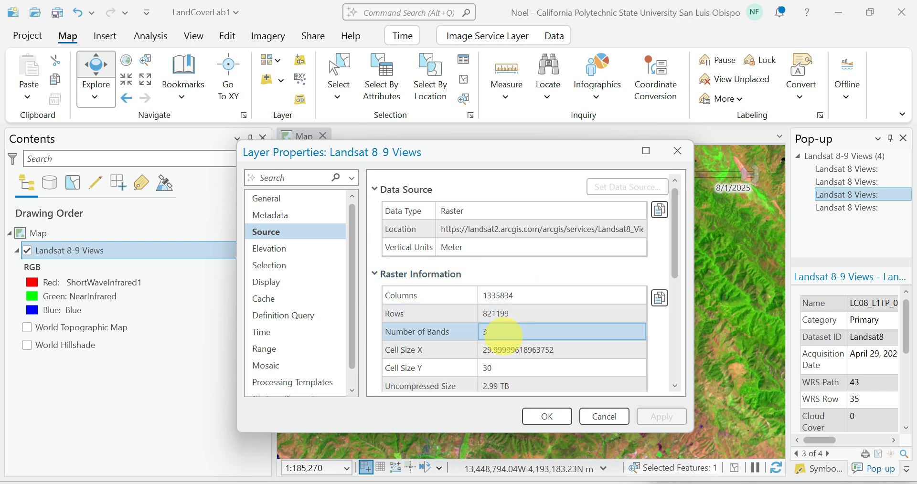
{"action": "left_click_drag", "start_coordinate": [675, 252], "coordinate": [675, 290]}
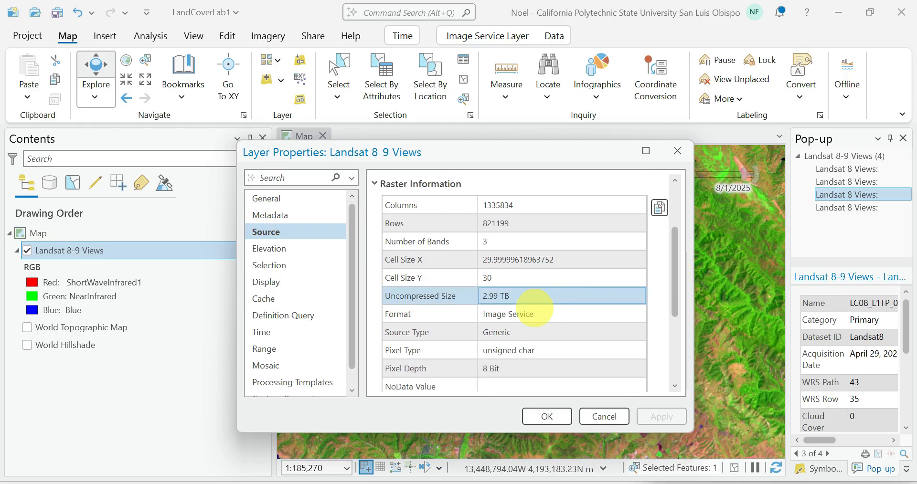
{"action": "left_click", "coordinate": [537, 333]}
{"action": "left_click", "coordinate": [525, 351]}
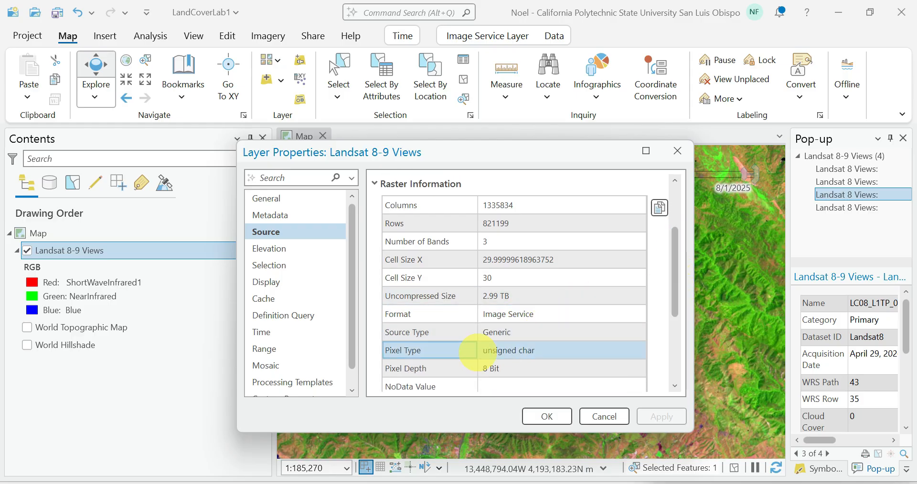
{"action": "left_click", "coordinate": [590, 282]}
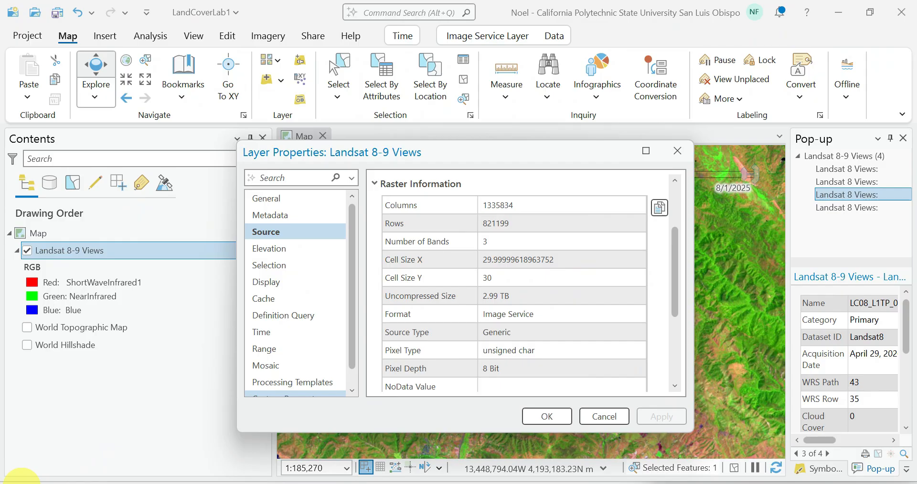
{"action": "left_click", "coordinate": [559, 238]}
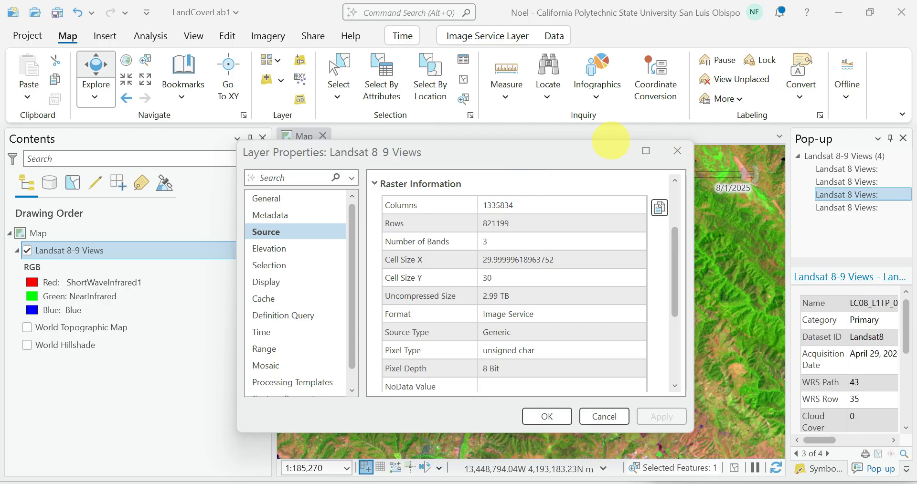
{"action": "left_click", "coordinate": [677, 150]}
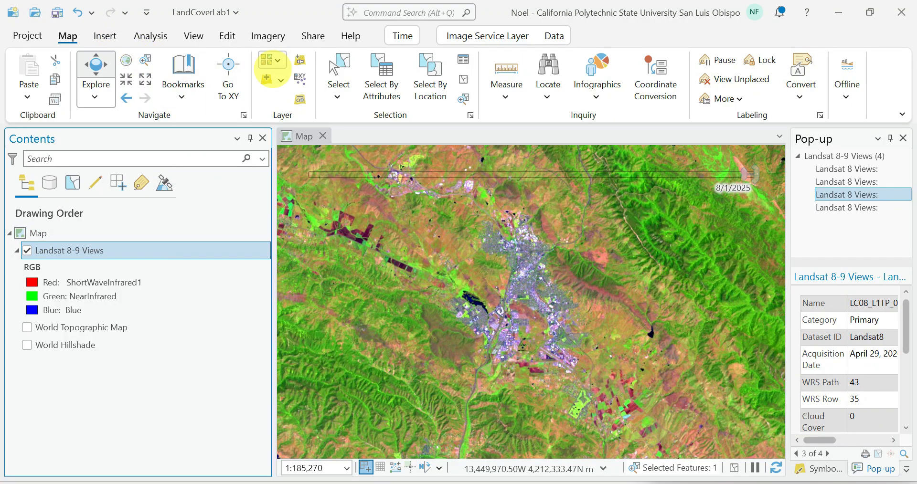
Step: Search ArcGIS Online for Sentinel-2 10m land cover and add the Sentinel-2 10m Land Use/Land Cover Time Series imagery layer to the map
{"action": "left_click", "coordinate": [276, 78]}
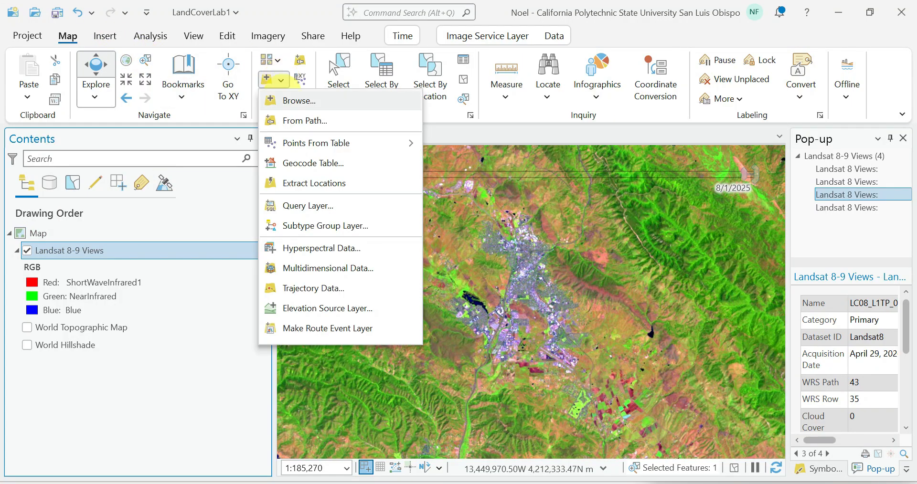
{"action": "left_click", "coordinate": [282, 100]}
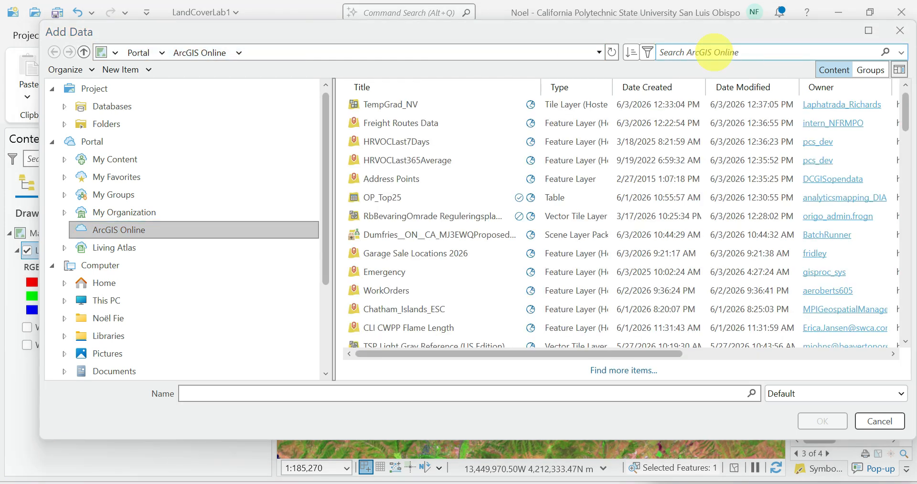
{"action": "left_click", "coordinate": [708, 51]}
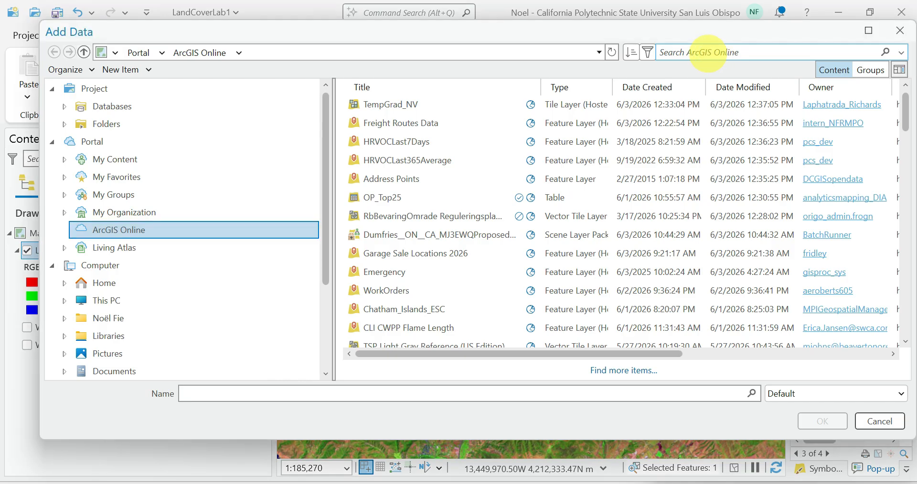
{"action": "type", "text": "Sentinel-2 10m"}
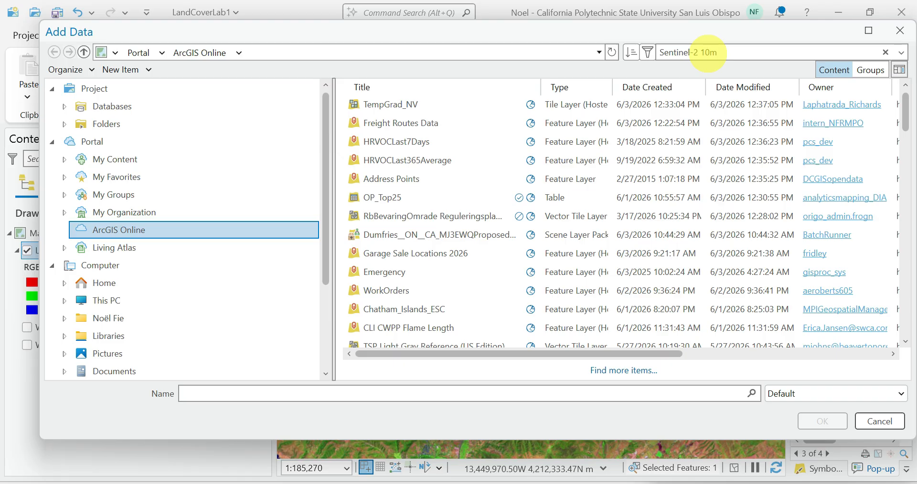
{"action": "type", "text": "land cover"}
{"action": "key", "text": "Return"}
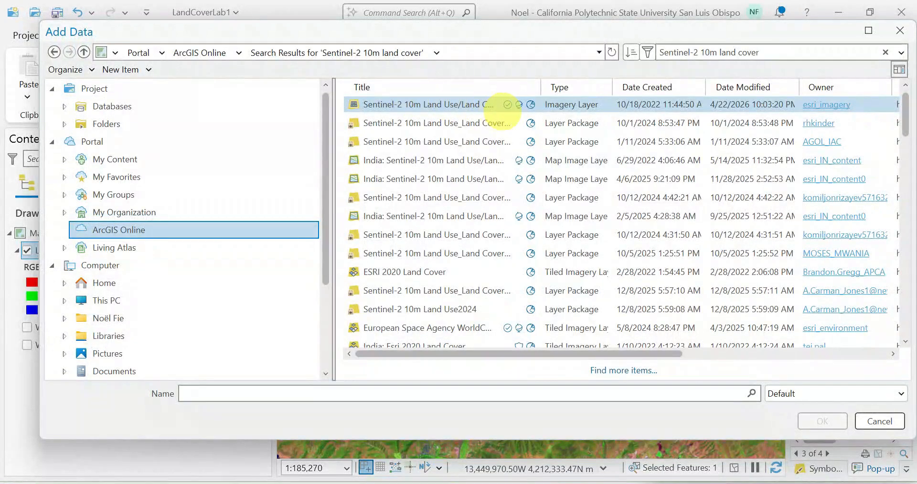
{"action": "left_click", "coordinate": [454, 104]}
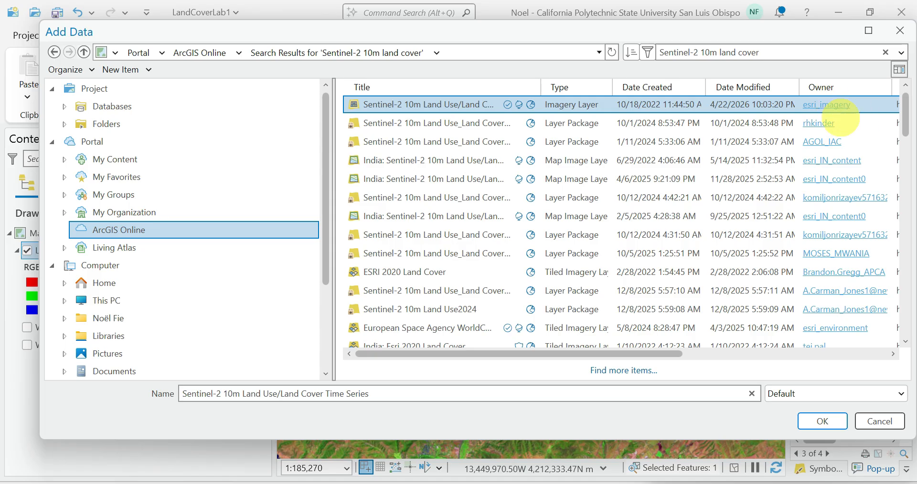
{"action": "left_click", "coordinate": [822, 422]}
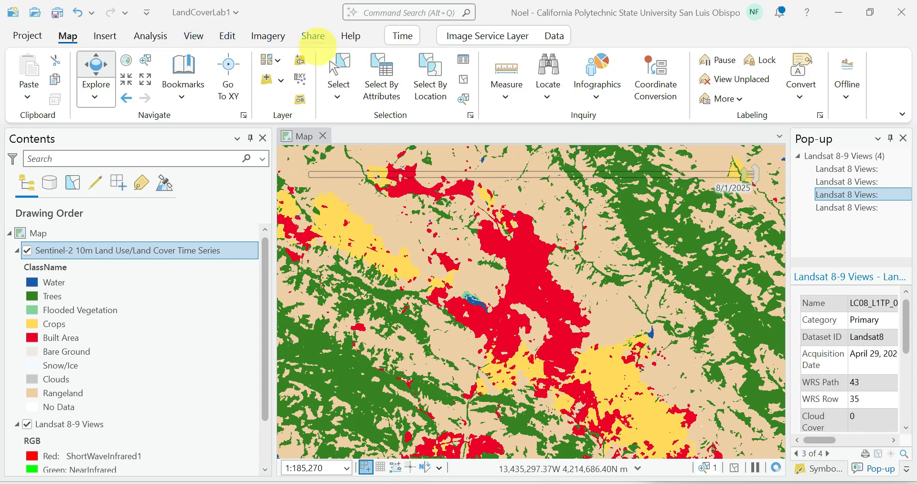
Step: Search ArcGIS Online for California county and add the California County Boundaries feature layer owned by egis.CALFIRE to the map
{"action": "left_click", "coordinate": [281, 80]}
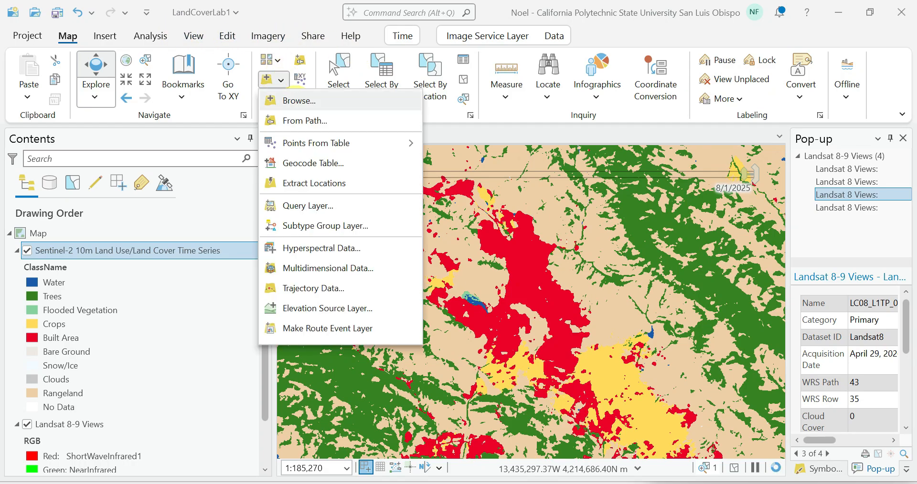
{"action": "left_click", "coordinate": [293, 100]}
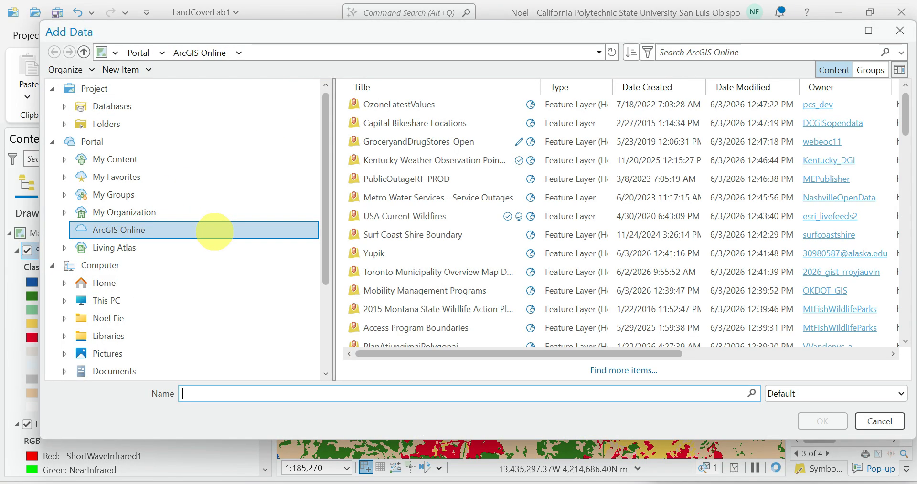
{"action": "left_click", "coordinate": [739, 52]}
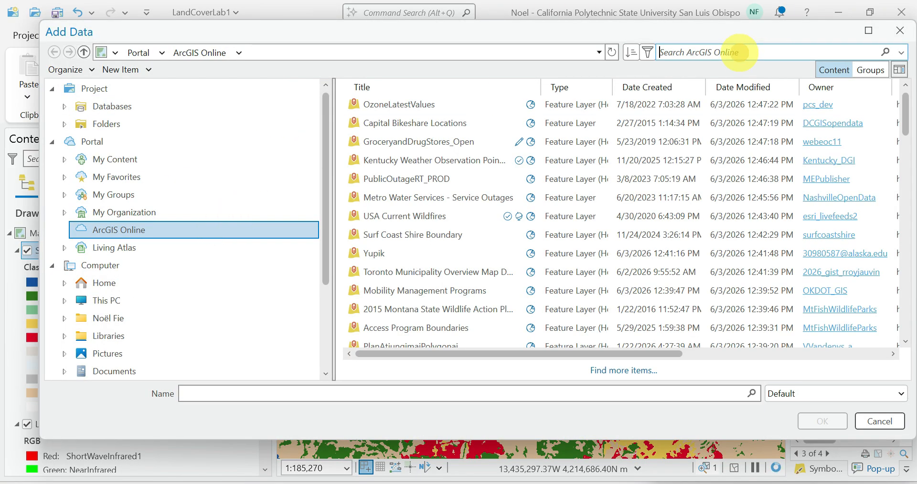
{"action": "type", "text": "C"}
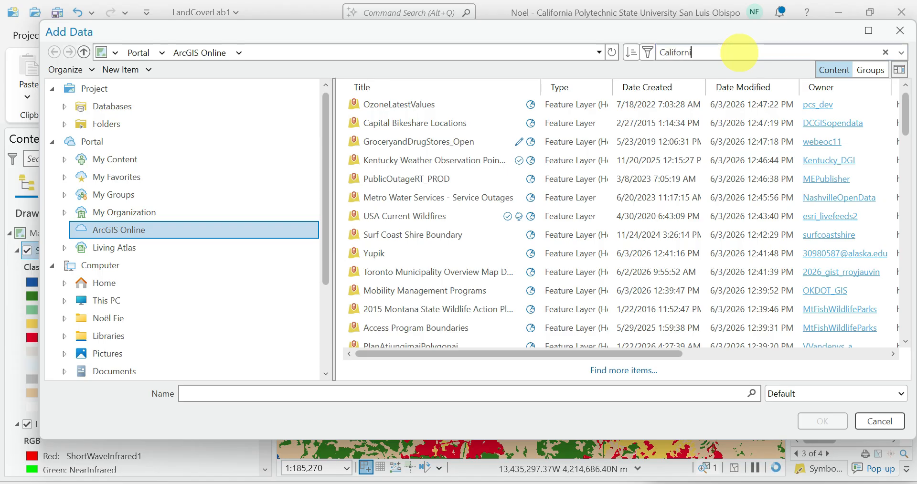
{"action": "type", "text": "alifornia county"}
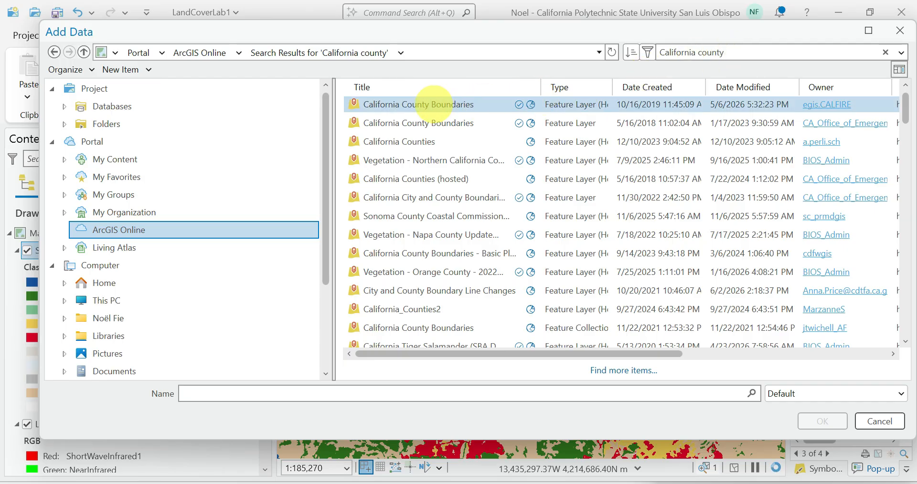
{"action": "left_click", "coordinate": [433, 104]}
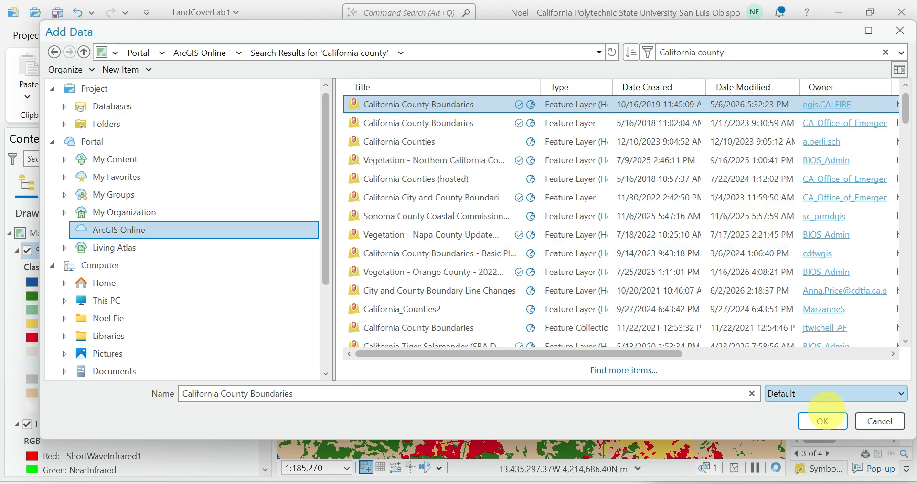
{"action": "left_click", "coordinate": [820, 420]}
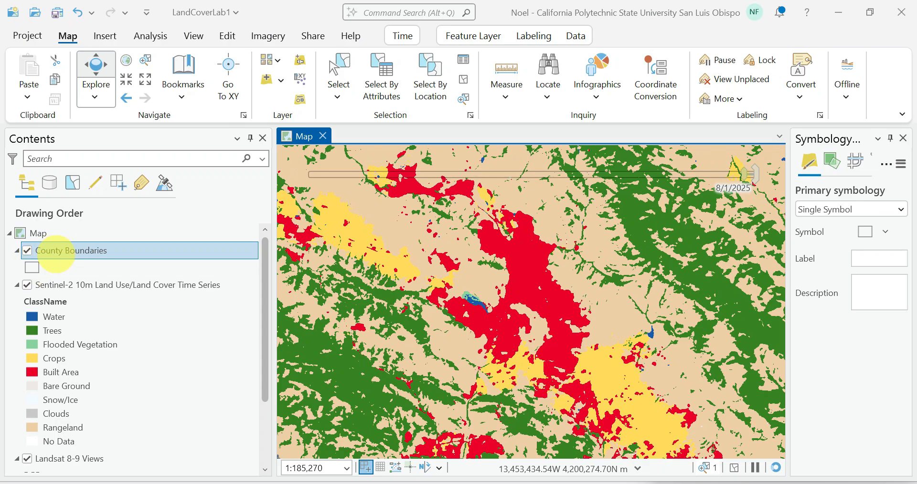
Step: Open the County Boundaries polygon symbol's formatting properties and set its outline width to 2 pt
{"action": "right_click", "coordinate": [61, 249]}
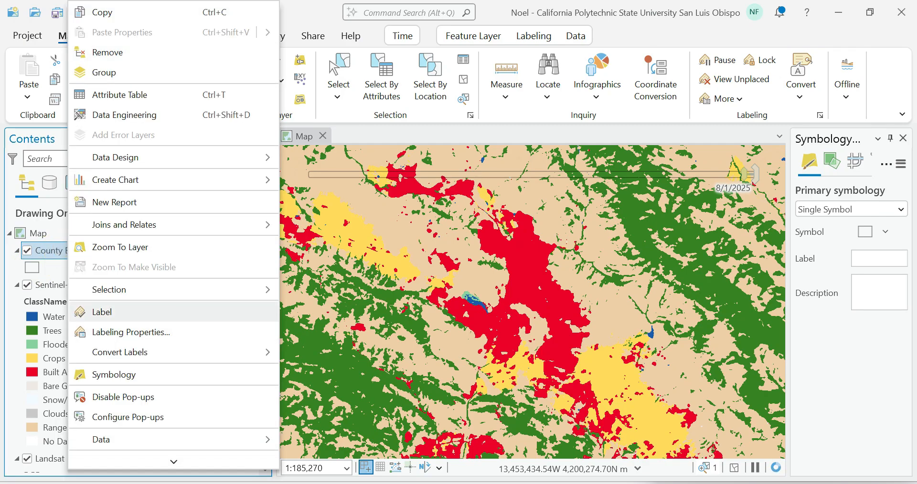
{"action": "left_click", "coordinate": [123, 374]}
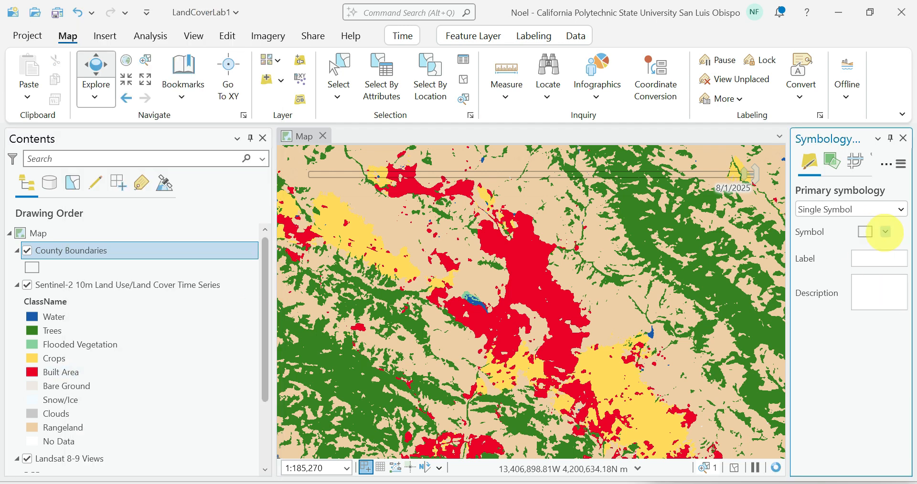
{"action": "left_click_drag", "start_coordinate": [788, 230], "coordinate": [709, 229]}
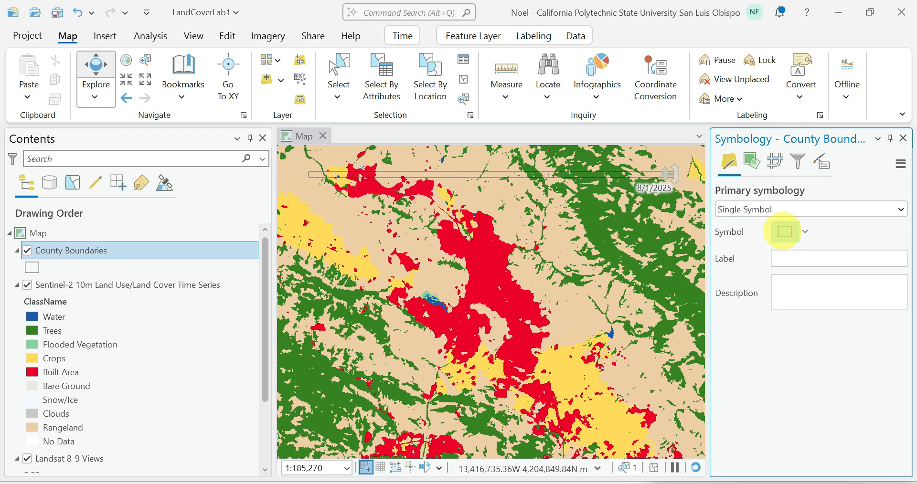
{"action": "left_click", "coordinate": [784, 232]}
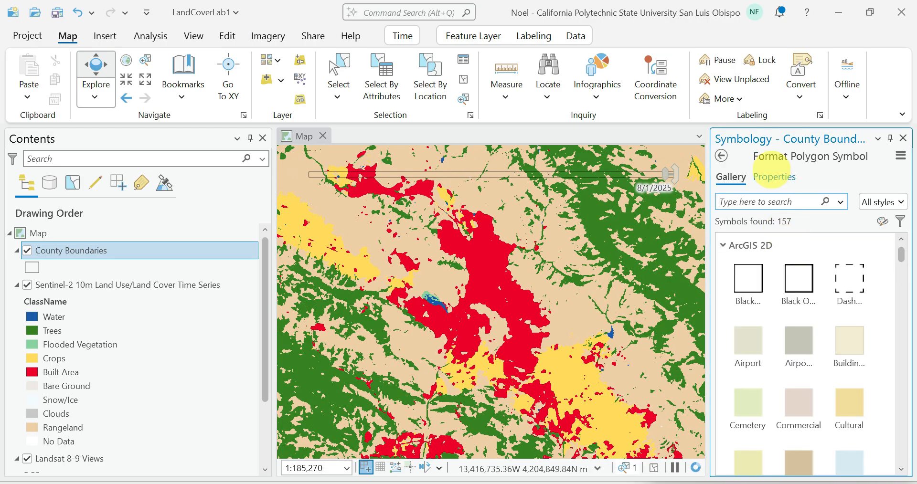
{"action": "left_click", "coordinate": [774, 176]}
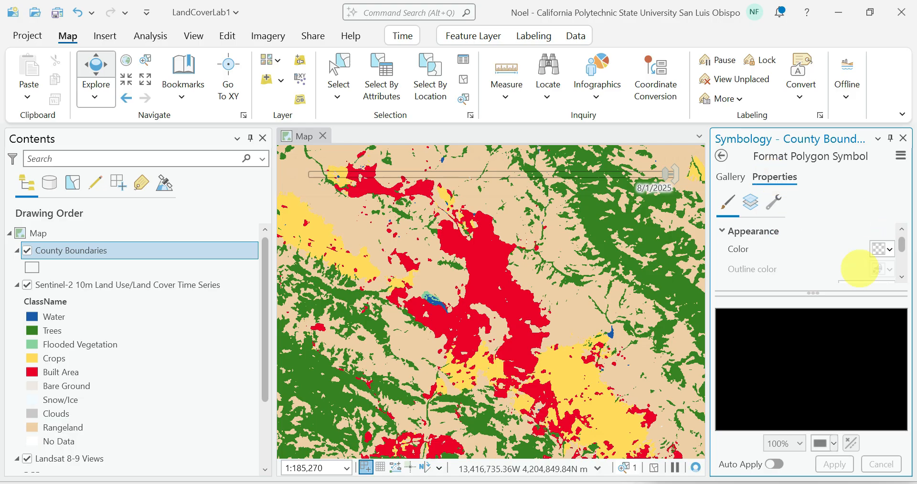
{"action": "left_click_drag", "start_coordinate": [813, 293], "coordinate": [804, 379]}
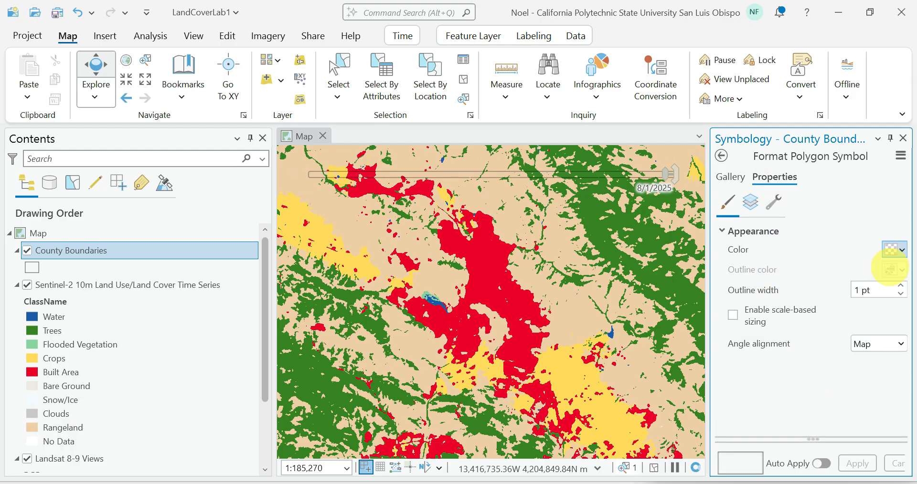
{"action": "left_click", "coordinate": [901, 285]}
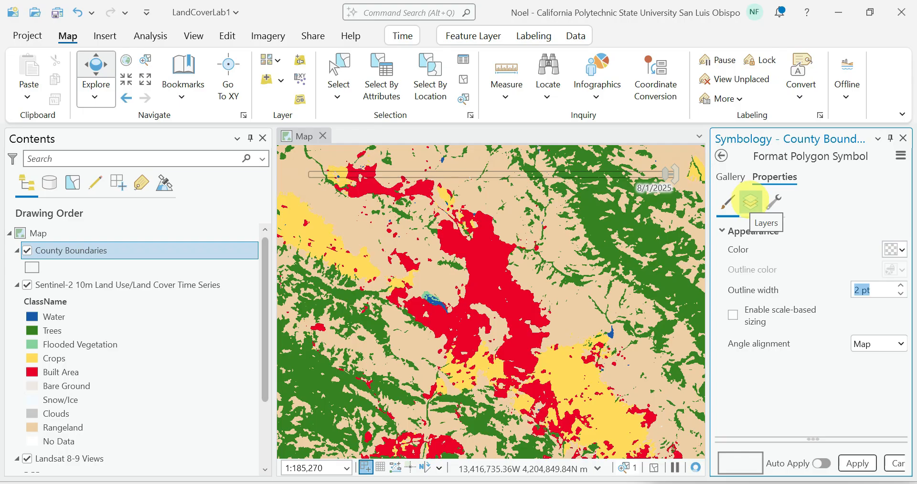
Step: Set the solid stroke color of the County Boundaries symbol to red and apply the symbol changes
{"action": "left_click", "coordinate": [750, 202]}
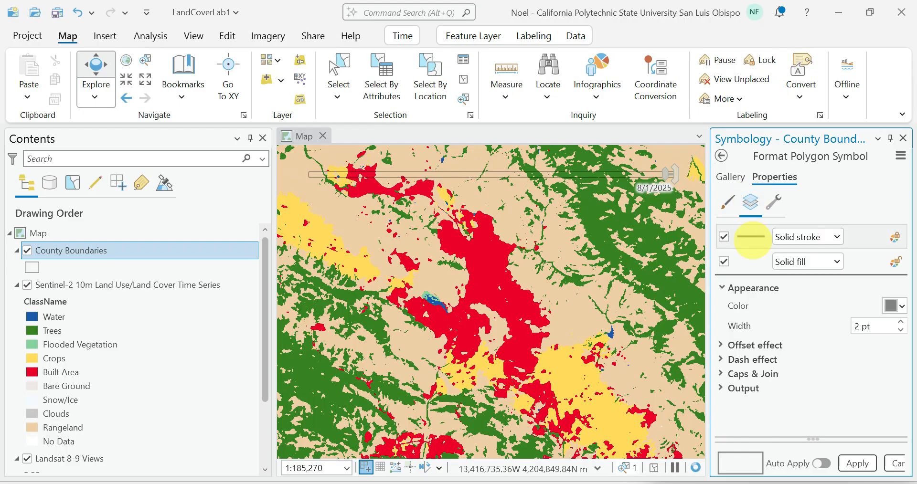
{"action": "left_click", "coordinate": [751, 237]}
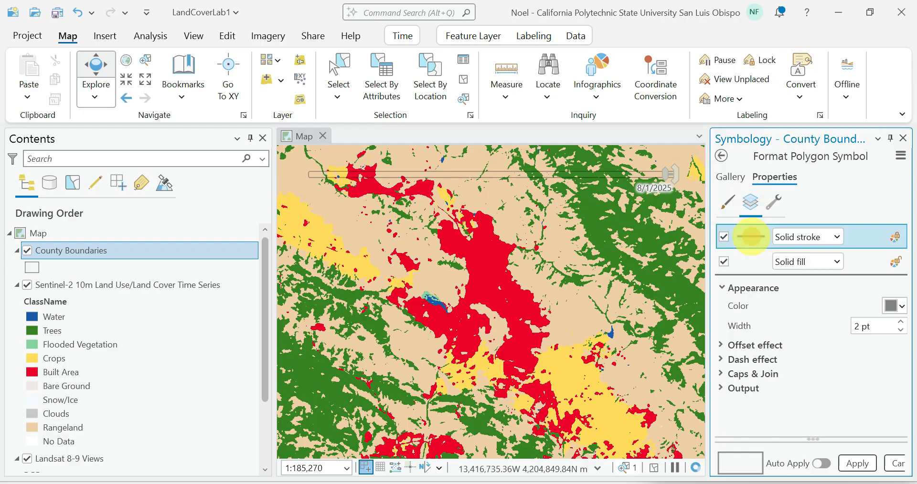
{"action": "left_click", "coordinate": [891, 306]}
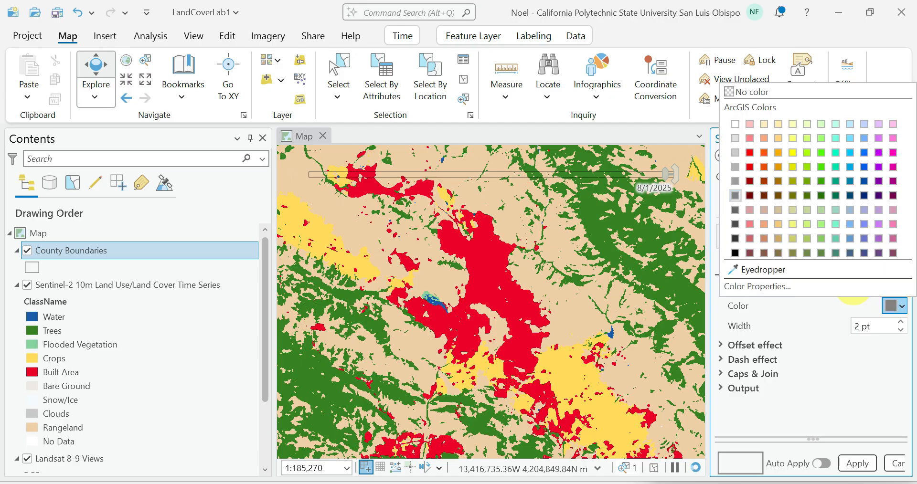
{"action": "left_click", "coordinate": [749, 155]}
{"action": "left_click", "coordinate": [857, 463]}
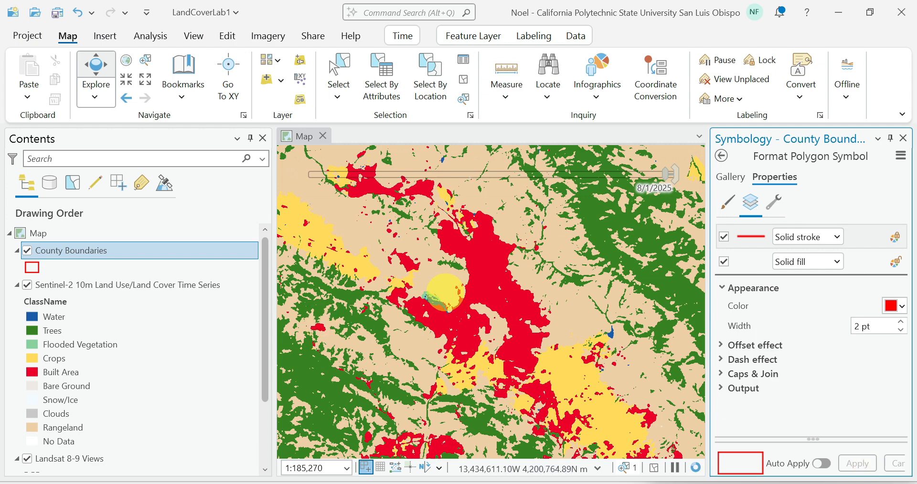
Step: Turn on labels for the County Boundaries layer and review the label class expression in its labeling properties
{"action": "scroll", "coordinate": [445, 292], "scroll_direction": "down", "scroll_amount": 1}
{"action": "scroll", "coordinate": [445, 292], "scroll_direction": "down", "scroll_amount": 1}
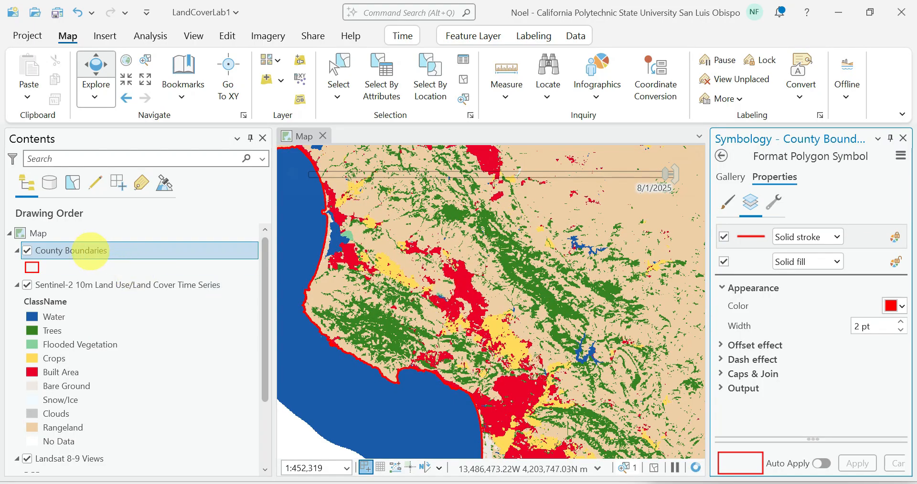
{"action": "right_click", "coordinate": [90, 251]}
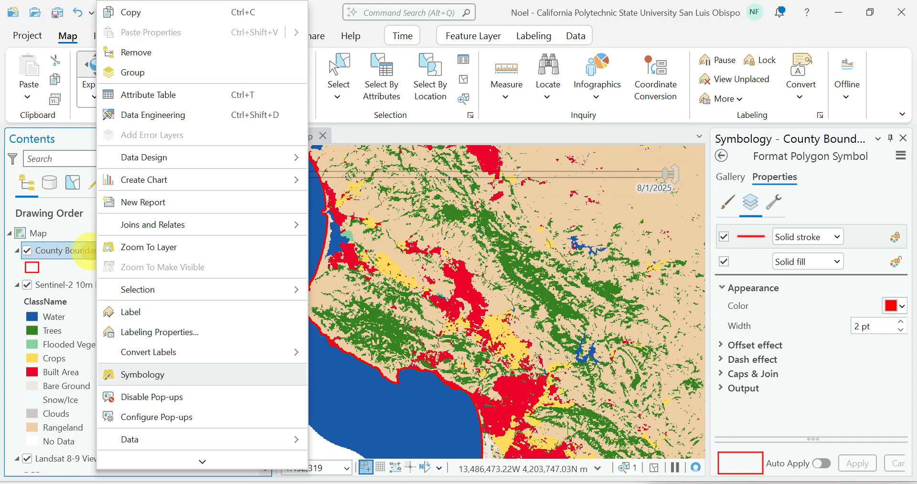
{"action": "left_click", "coordinate": [129, 312]}
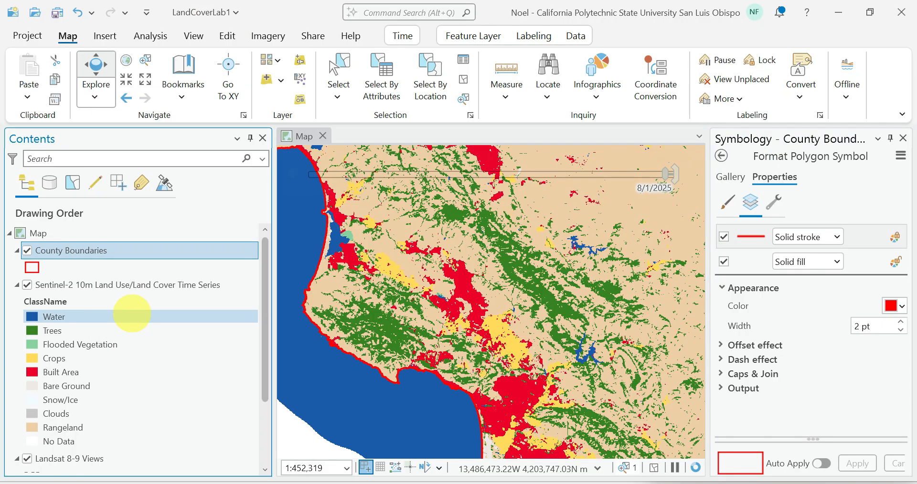
{"action": "right_click", "coordinate": [67, 250]}
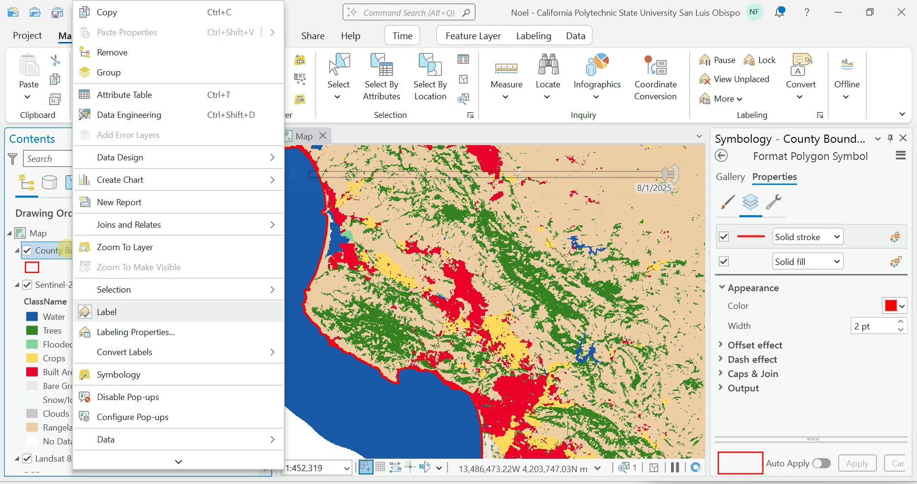
{"action": "left_click", "coordinate": [113, 335]}
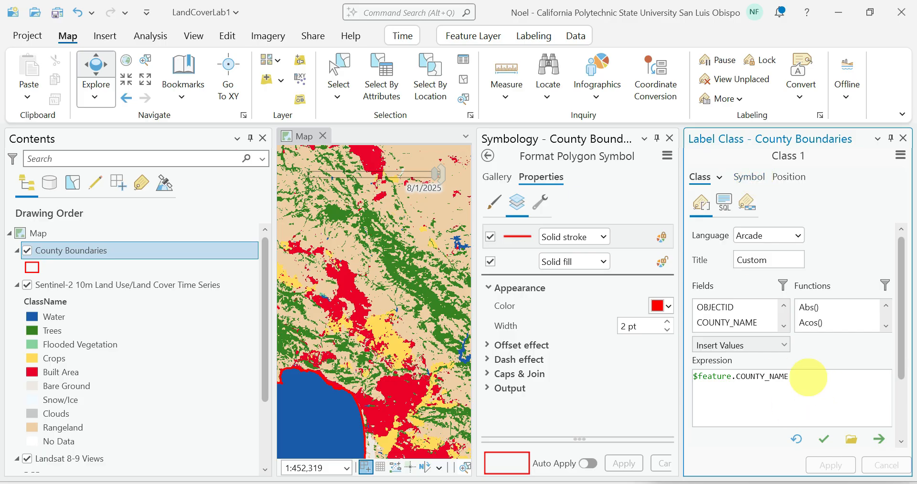
{"action": "left_click", "coordinate": [903, 138]}
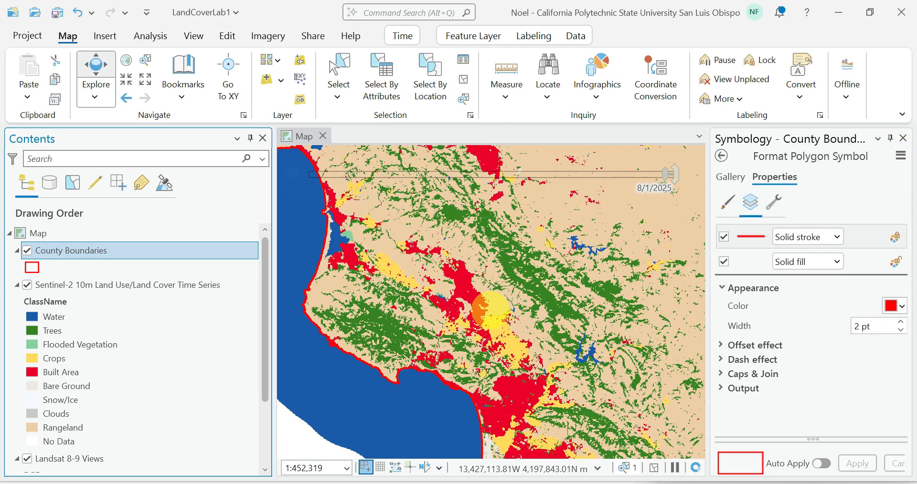
Step: Look over the county labels around San Luis Obispo County and auto-hide the Symbology pane
{"action": "scroll", "coordinate": [491, 311], "scroll_direction": "down", "scroll_amount": 3}
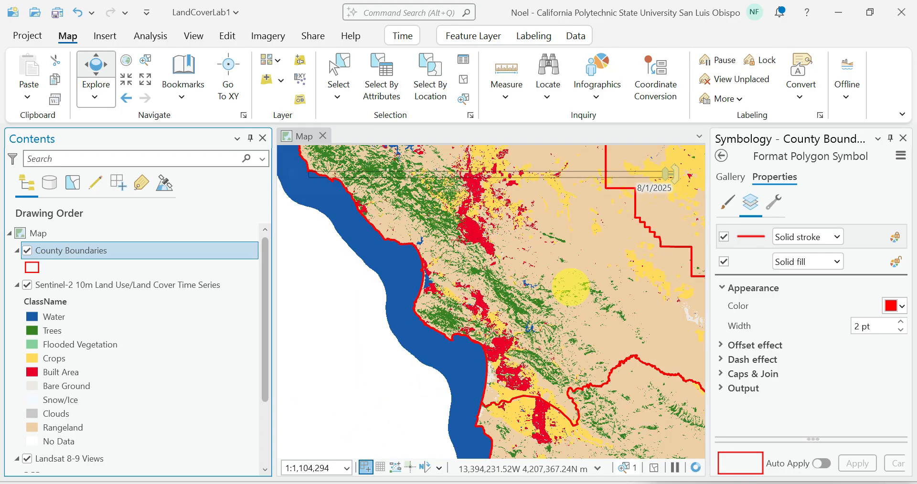
{"action": "scroll", "coordinate": [571, 286], "scroll_direction": "down", "scroll_amount": 3}
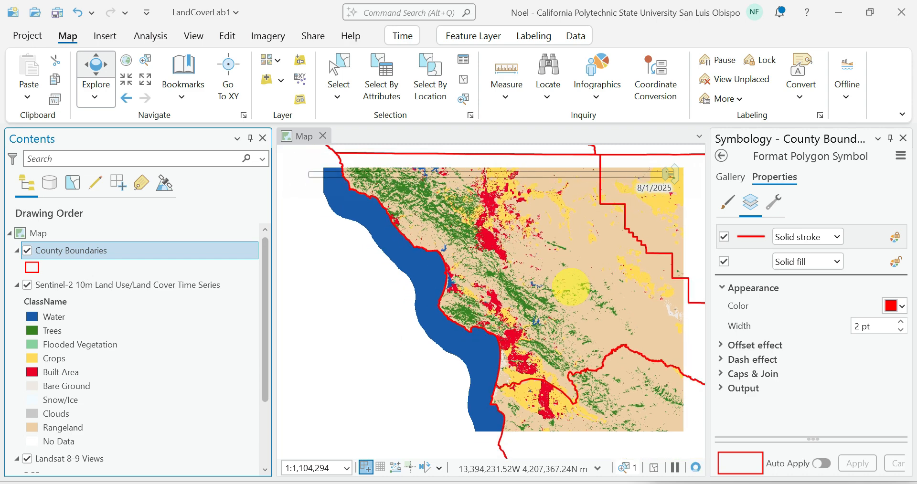
{"action": "scroll", "coordinate": [571, 287], "scroll_direction": "up", "scroll_amount": 2}
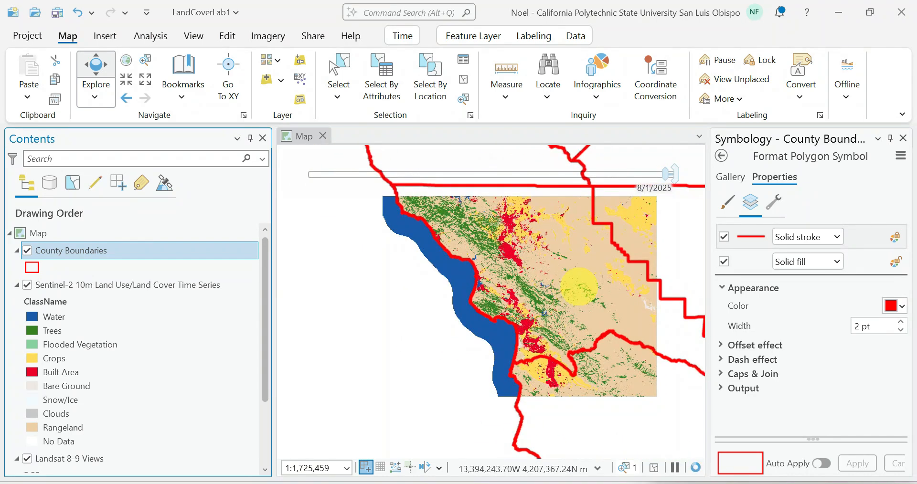
{"action": "left_click_drag", "start_coordinate": [476, 290], "coordinate": [464, 290]}
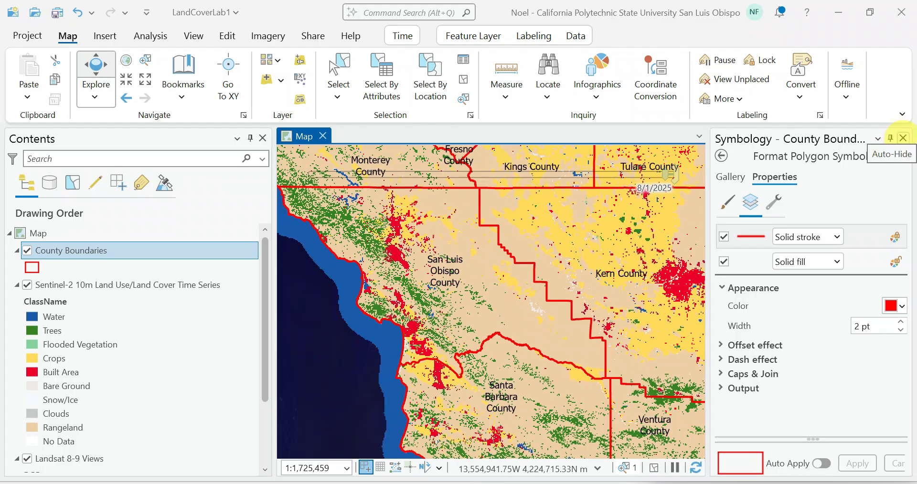
{"action": "left_click", "coordinate": [890, 138]}
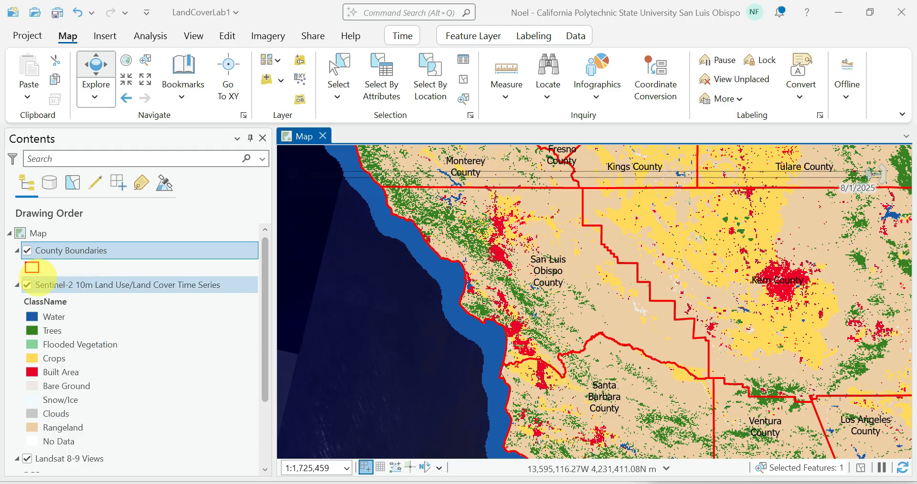
Step: Compare the Landsat imagery with the Sentinel-2 land cover by hiding and reshowing the Sentinel-2 layer, and collapse that layer's legend
{"action": "left_click", "coordinate": [26, 284]}
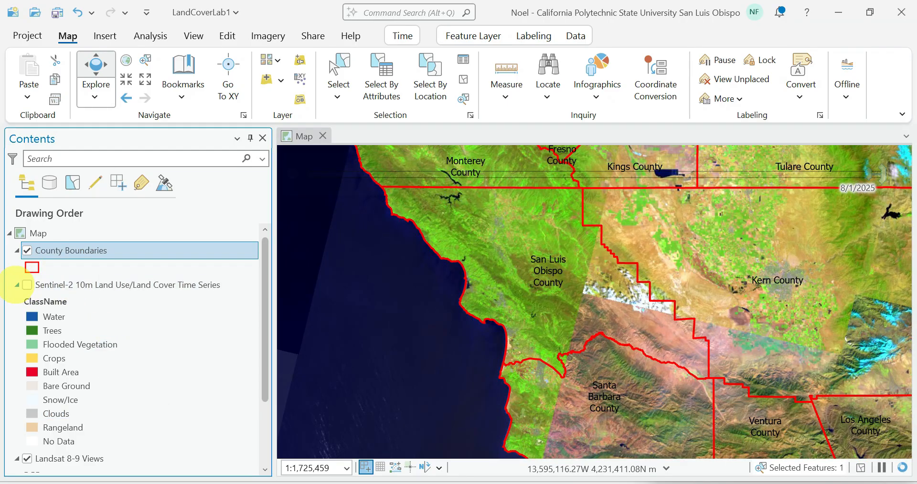
{"action": "left_click", "coordinate": [17, 284]}
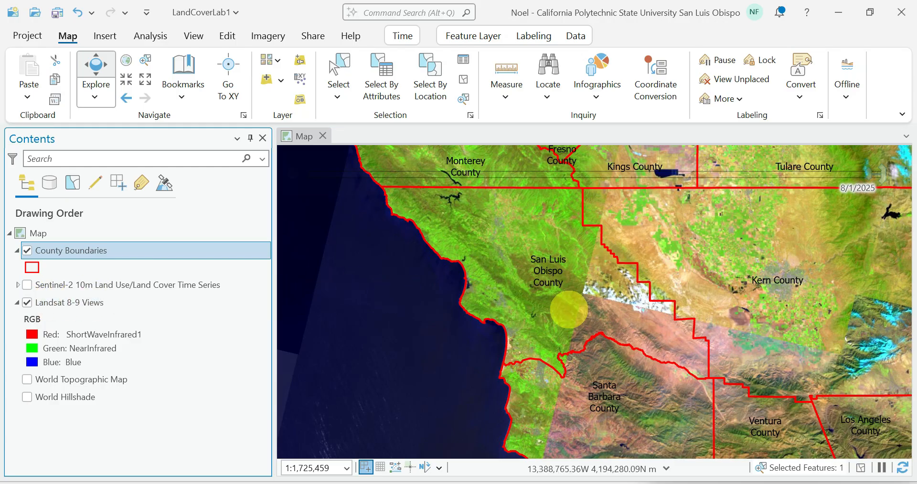
{"action": "scroll", "coordinate": [568, 309], "scroll_direction": "up", "scroll_amount": 2}
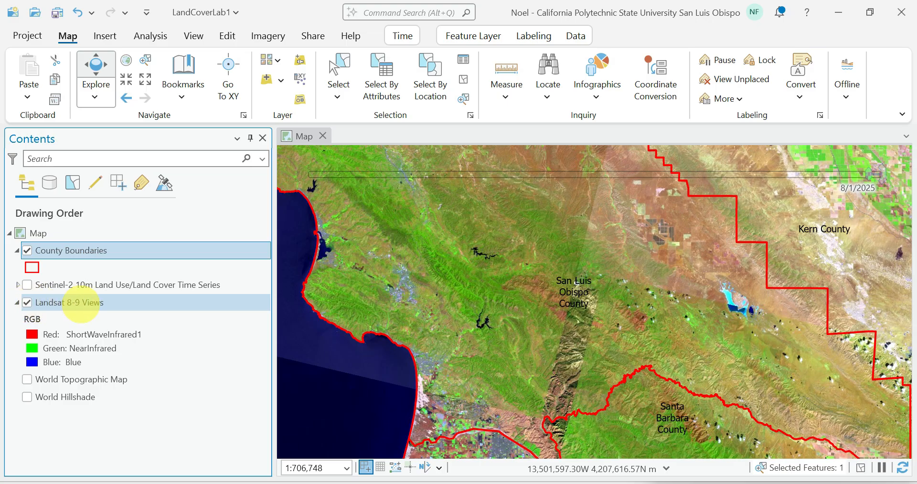
{"action": "left_click", "coordinate": [27, 285]}
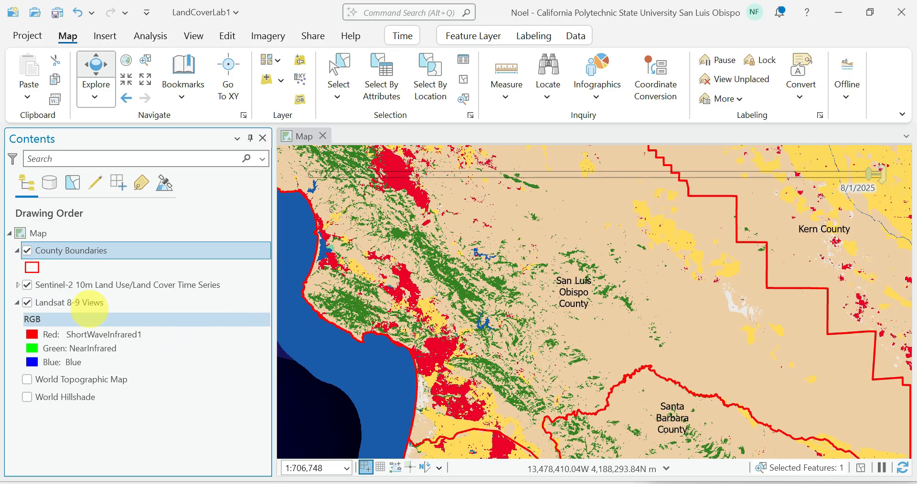
Step: Select the Landsat 8-9 Views layer and look over the land cover around San Luis Obispo County and its neighbors
{"action": "left_click", "coordinate": [75, 302]}
{"action": "left_click", "coordinate": [63, 284], "text": "ctrl"}
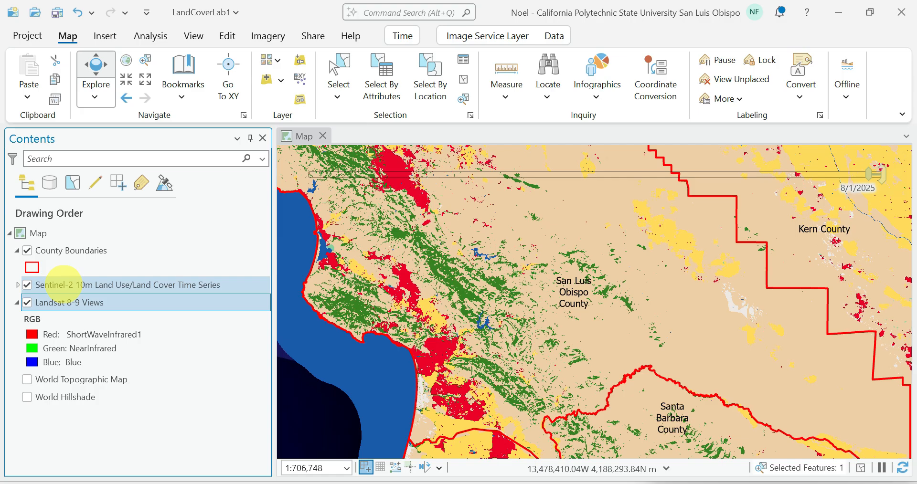
{"action": "left_click", "coordinate": [92, 284], "text": "ctrl"}
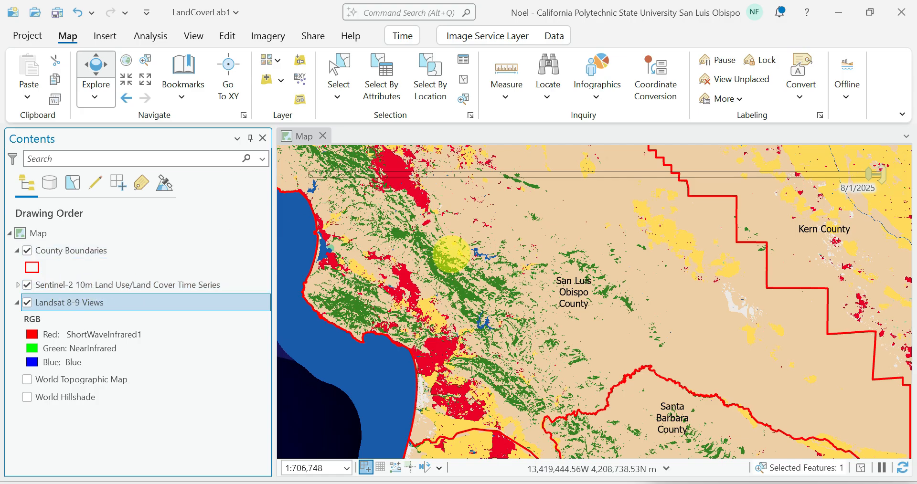
{"action": "scroll", "coordinate": [451, 253], "scroll_direction": "down", "scroll_amount": 2}
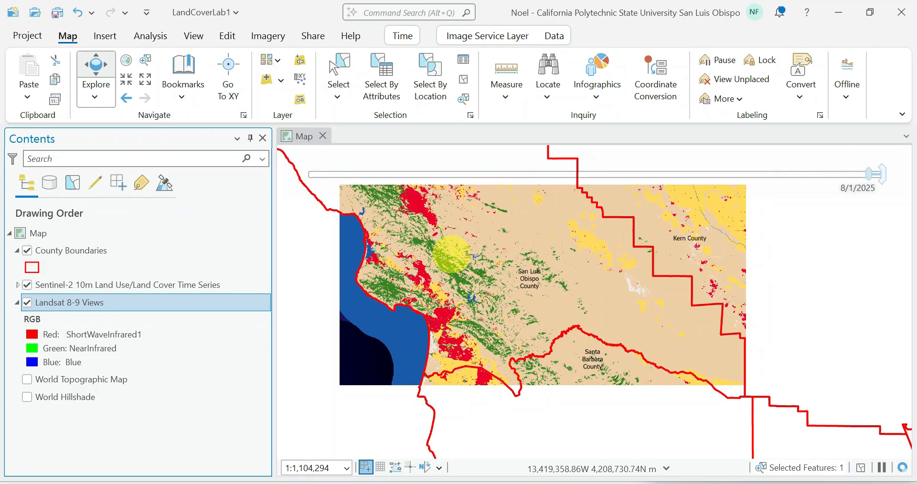
{"action": "left_click_drag", "start_coordinate": [451, 254], "coordinate": [453, 328]}
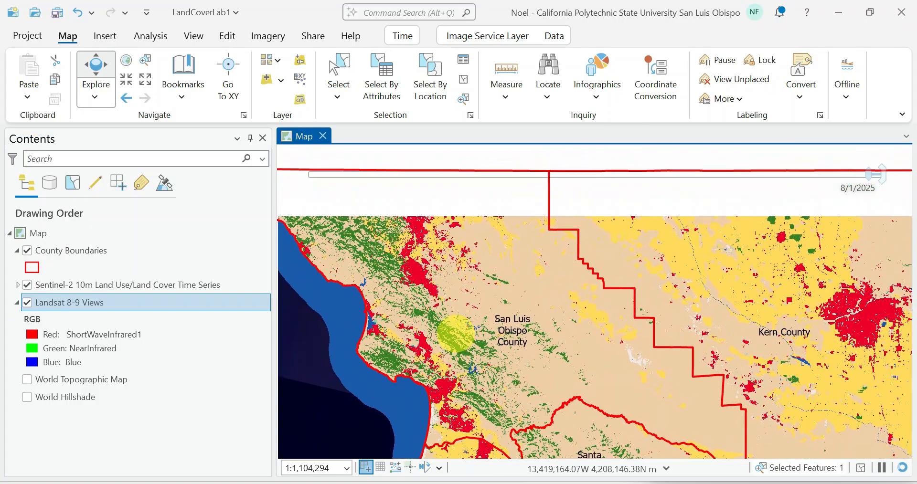